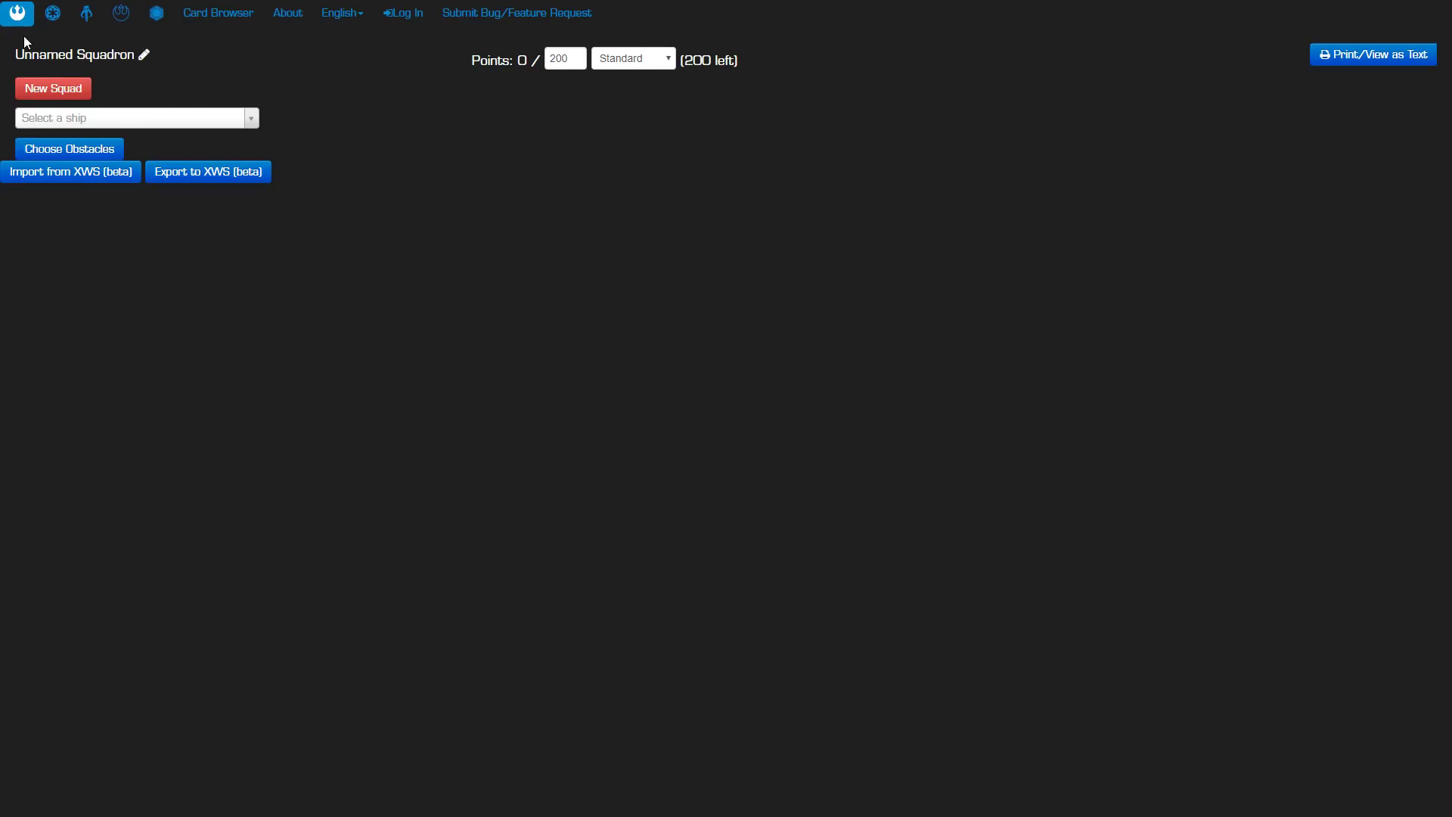
# Switch to the Scum and Villainy faction and add a G-1A Starfighter to its squadron
pyautogui.click(86, 13)
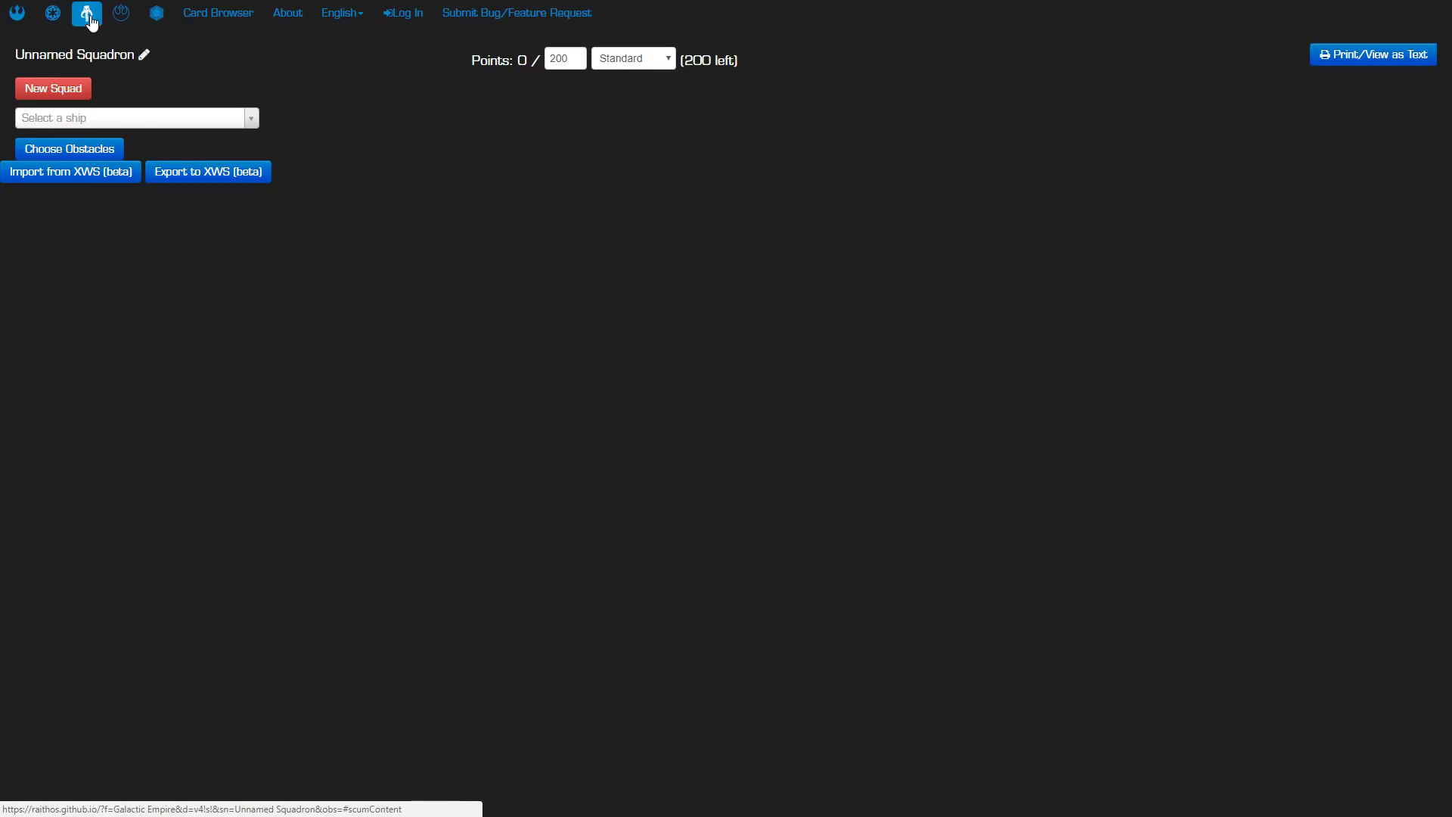
pyautogui.click(157, 13)
pyautogui.click(249, 121)
pyautogui.click(252, 121)
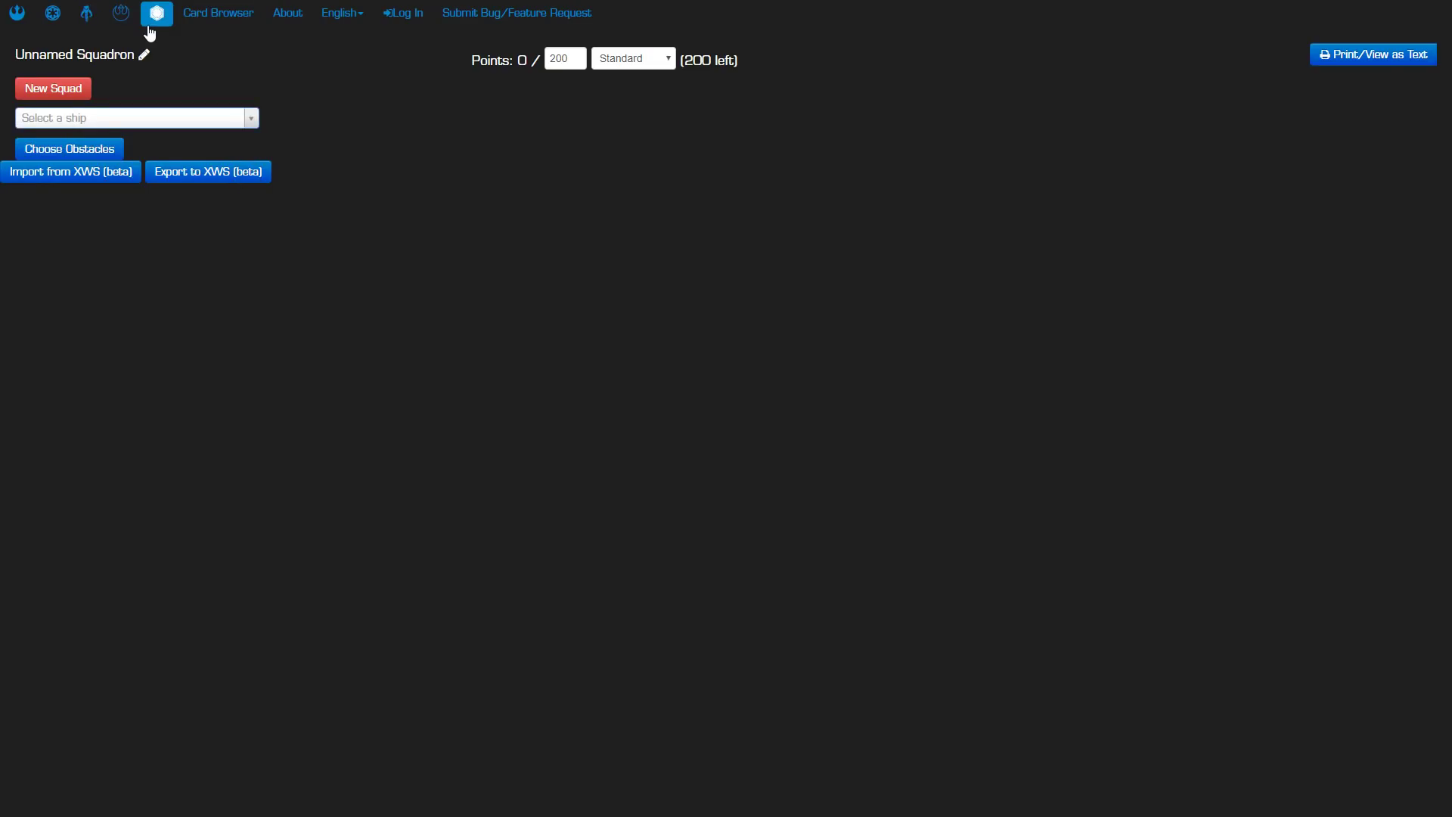
pyautogui.click(86, 14)
pyautogui.click(248, 121)
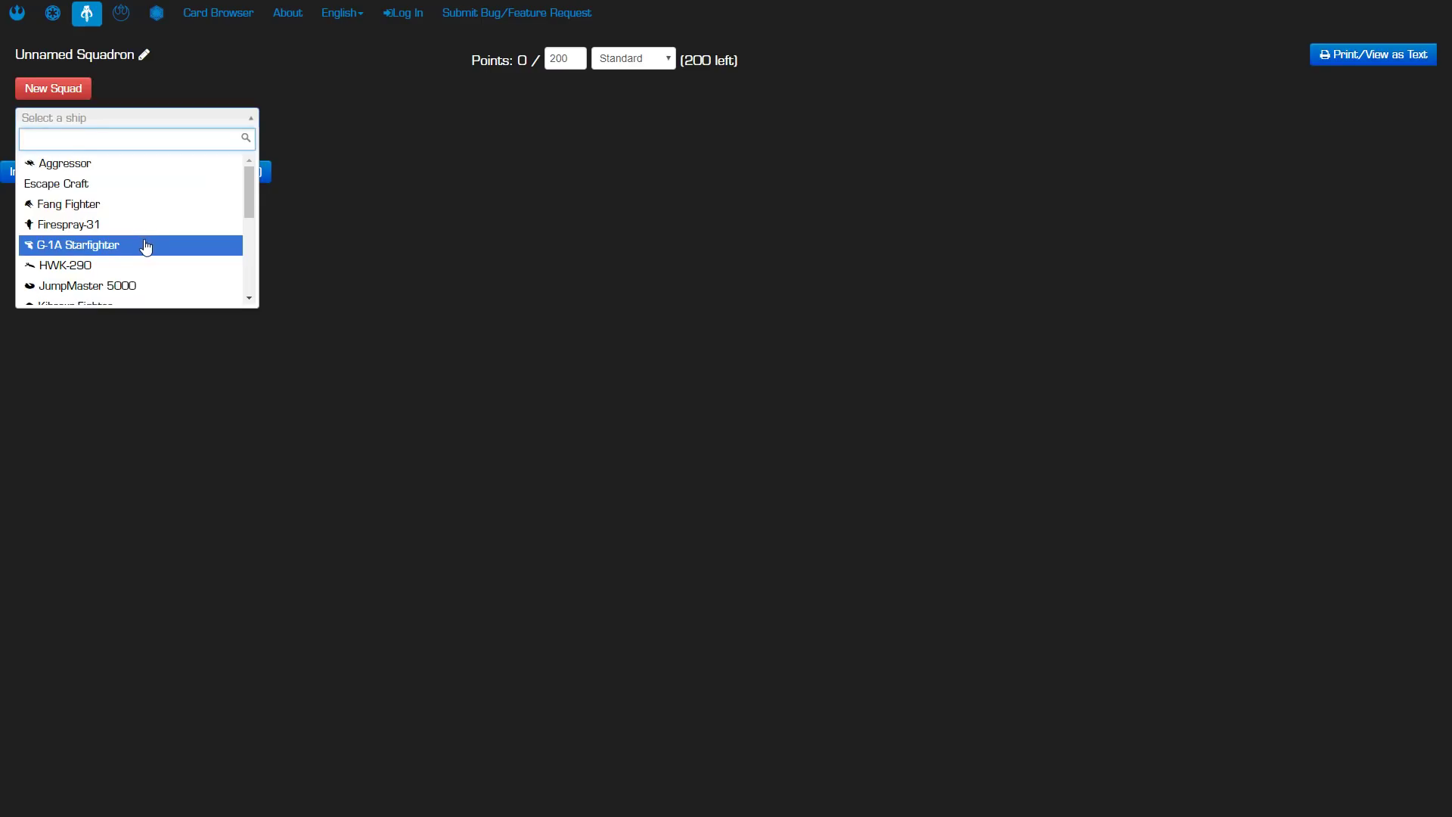
pyautogui.click(146, 244)
pyautogui.moveTo(241, 144)
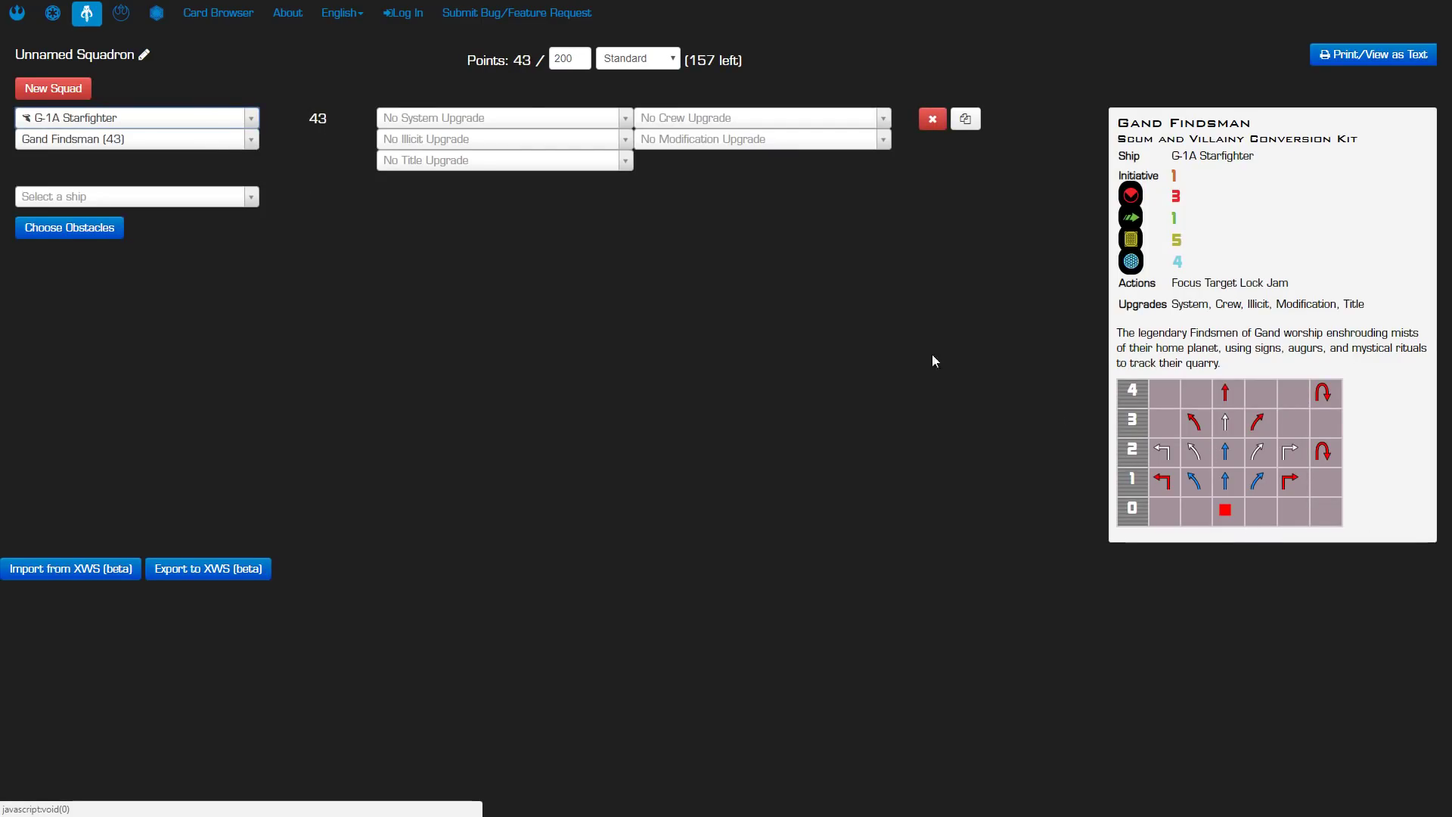
# Switch to the Rebel Alliance faction and add a B-Wing to its squadron
pyautogui.click(53, 15)
pyautogui.click(16, 18)
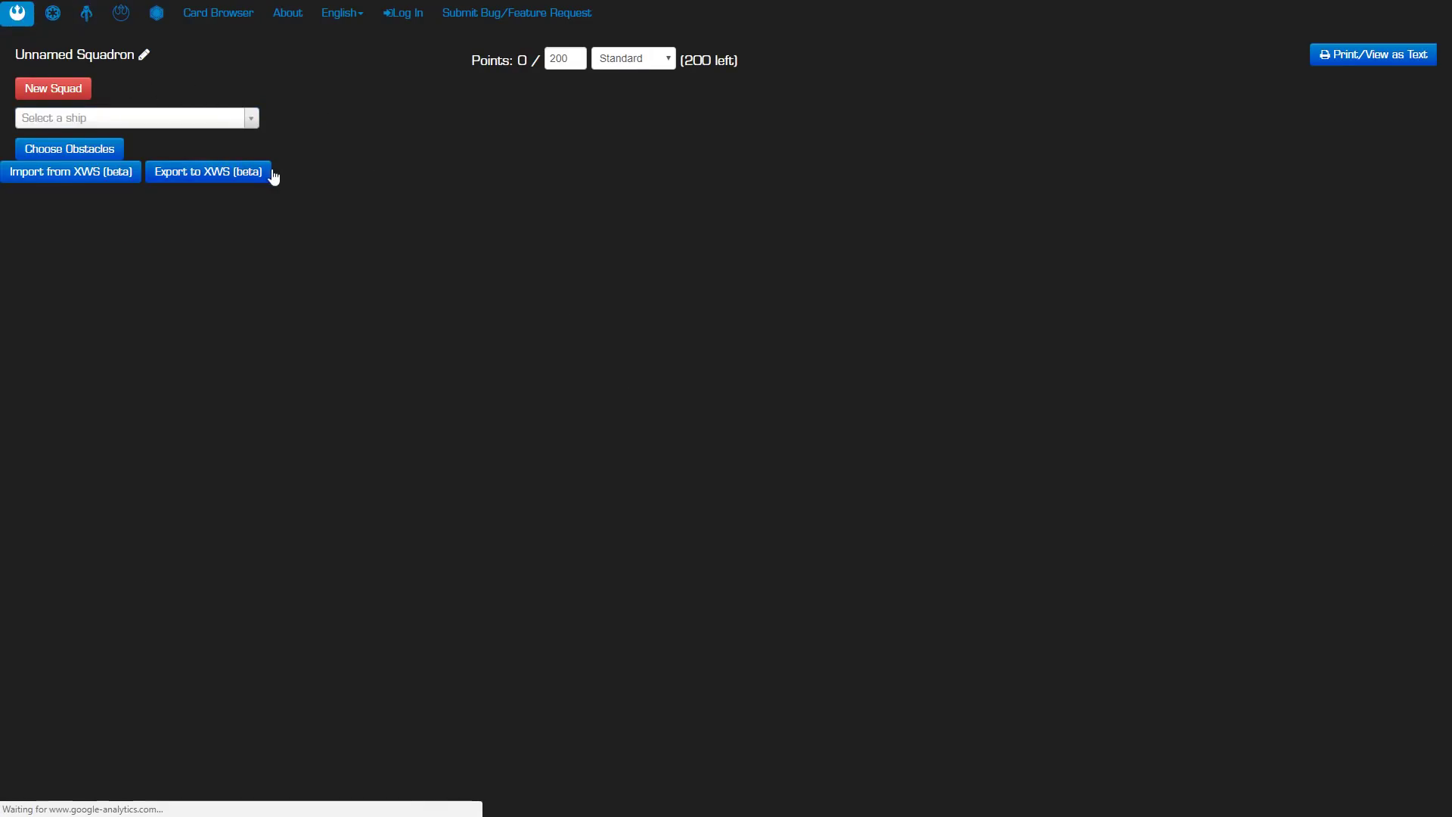
pyautogui.click(253, 119)
pyautogui.click(48, 240)
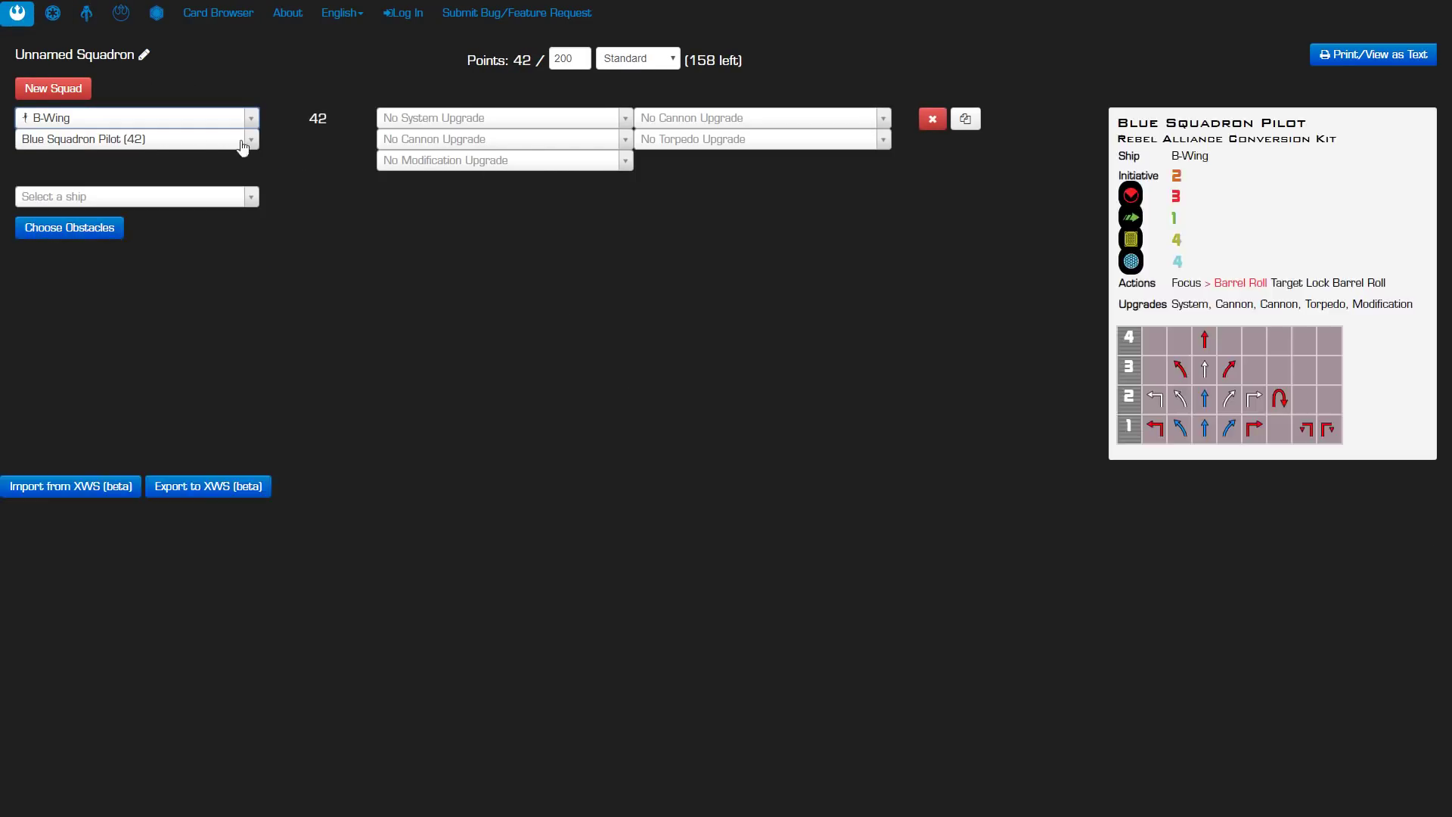
# Change the B-Wing in the Rebel squadron to an X-Wing
pyautogui.click(241, 121)
pyautogui.scroll(-2, 90, 242)
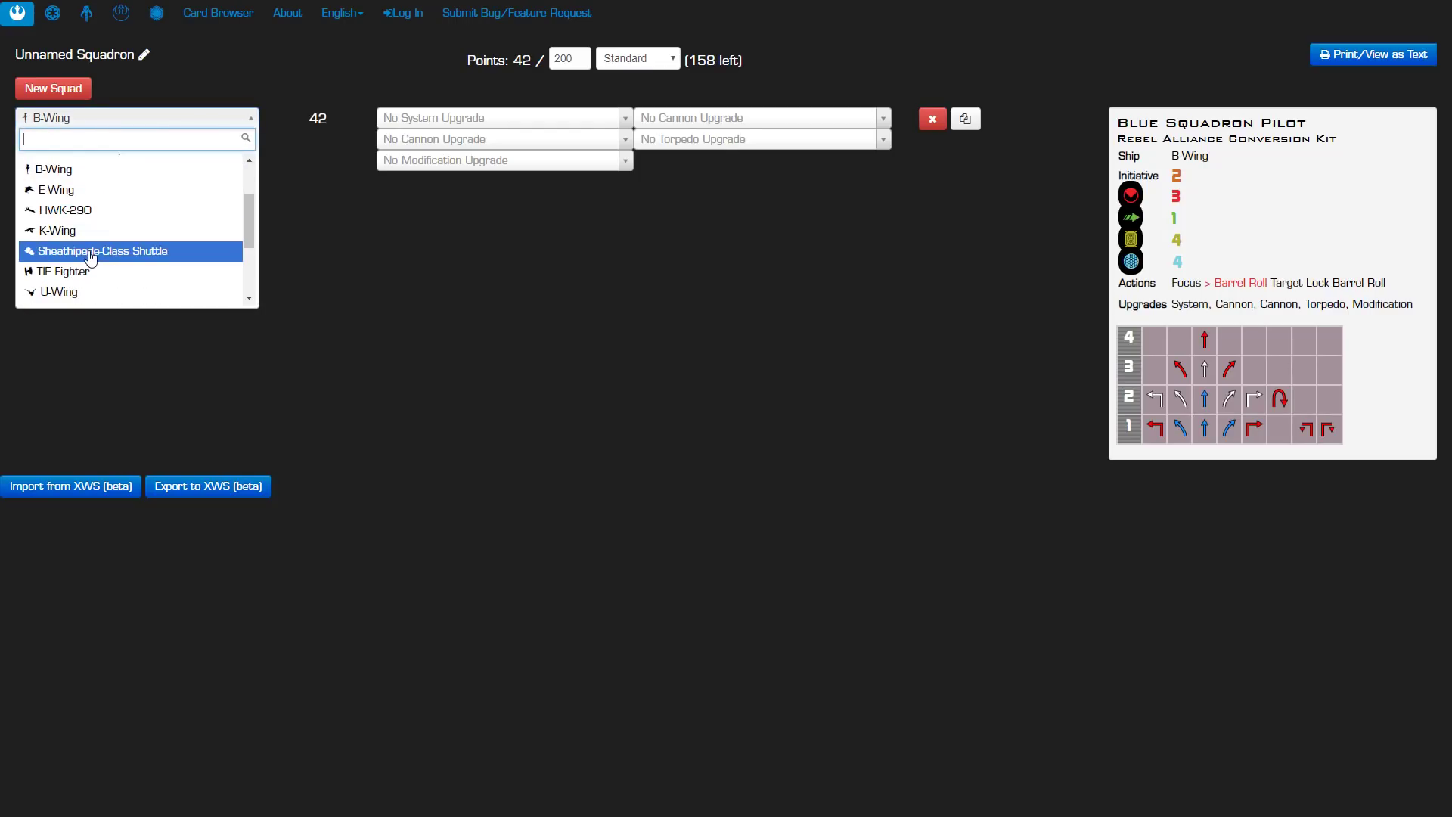
pyautogui.scroll(-3, 83, 287)
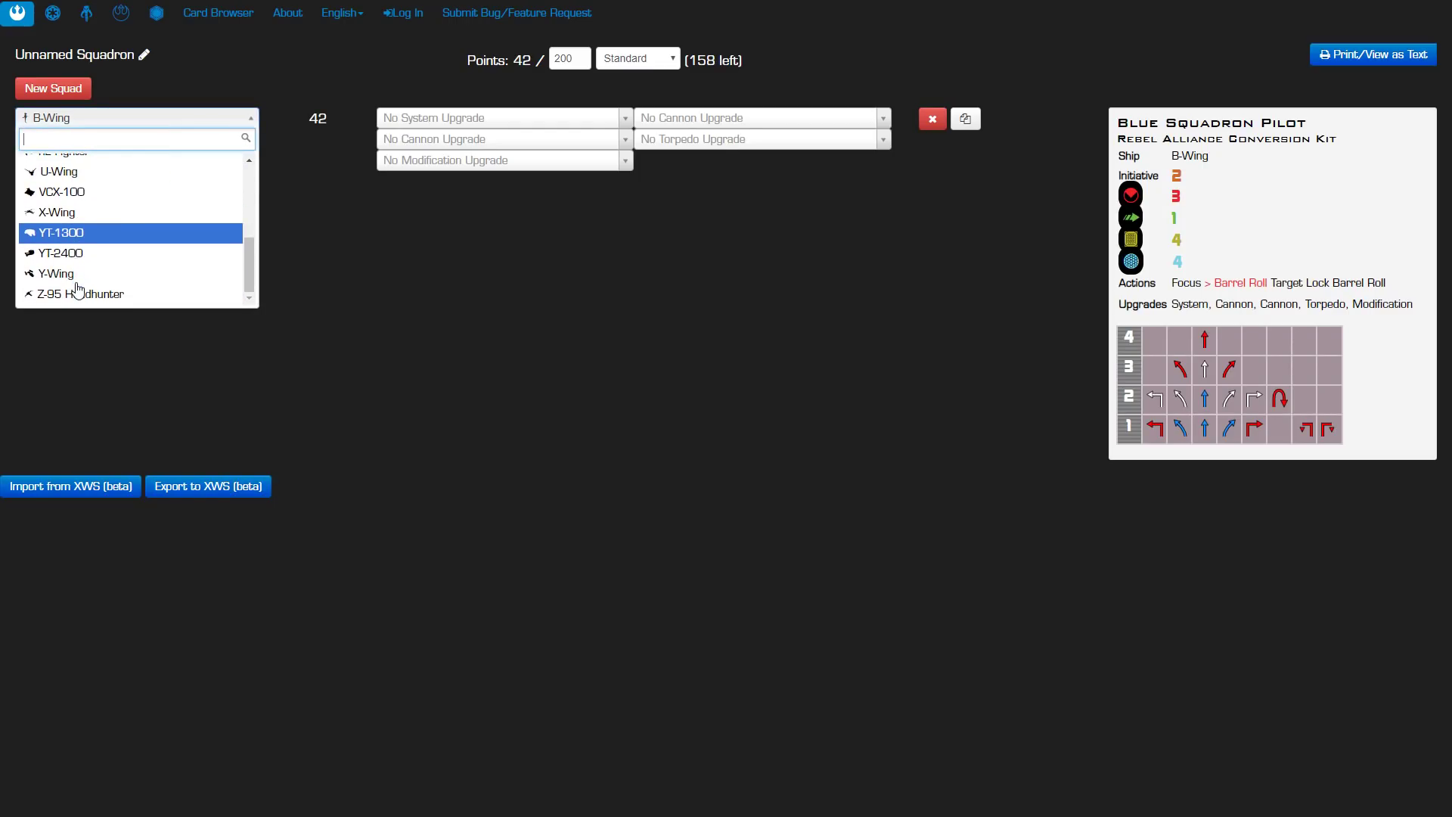
pyautogui.scroll(5, 90, 238)
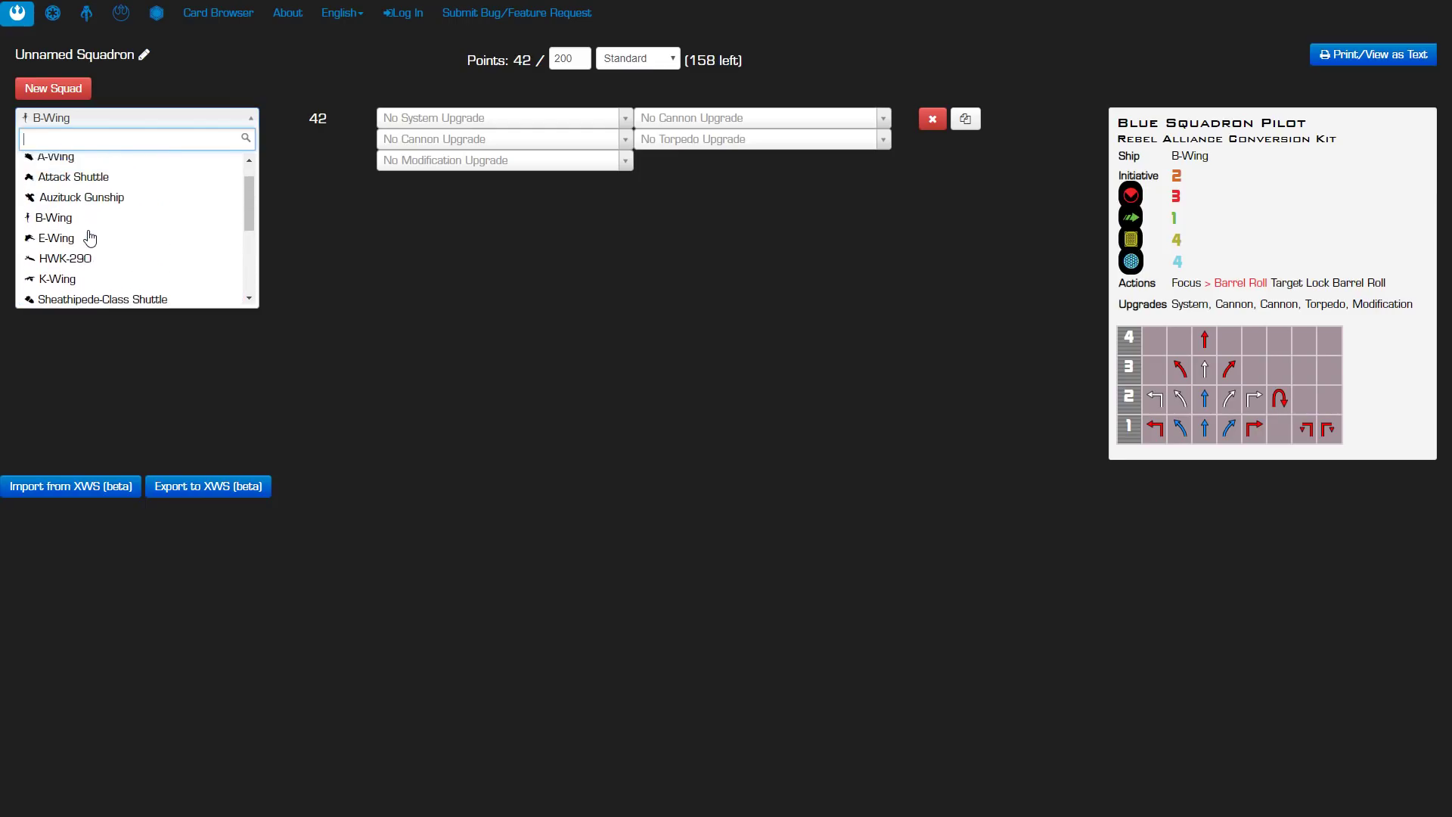
pyautogui.scroll(-2, 90, 239)
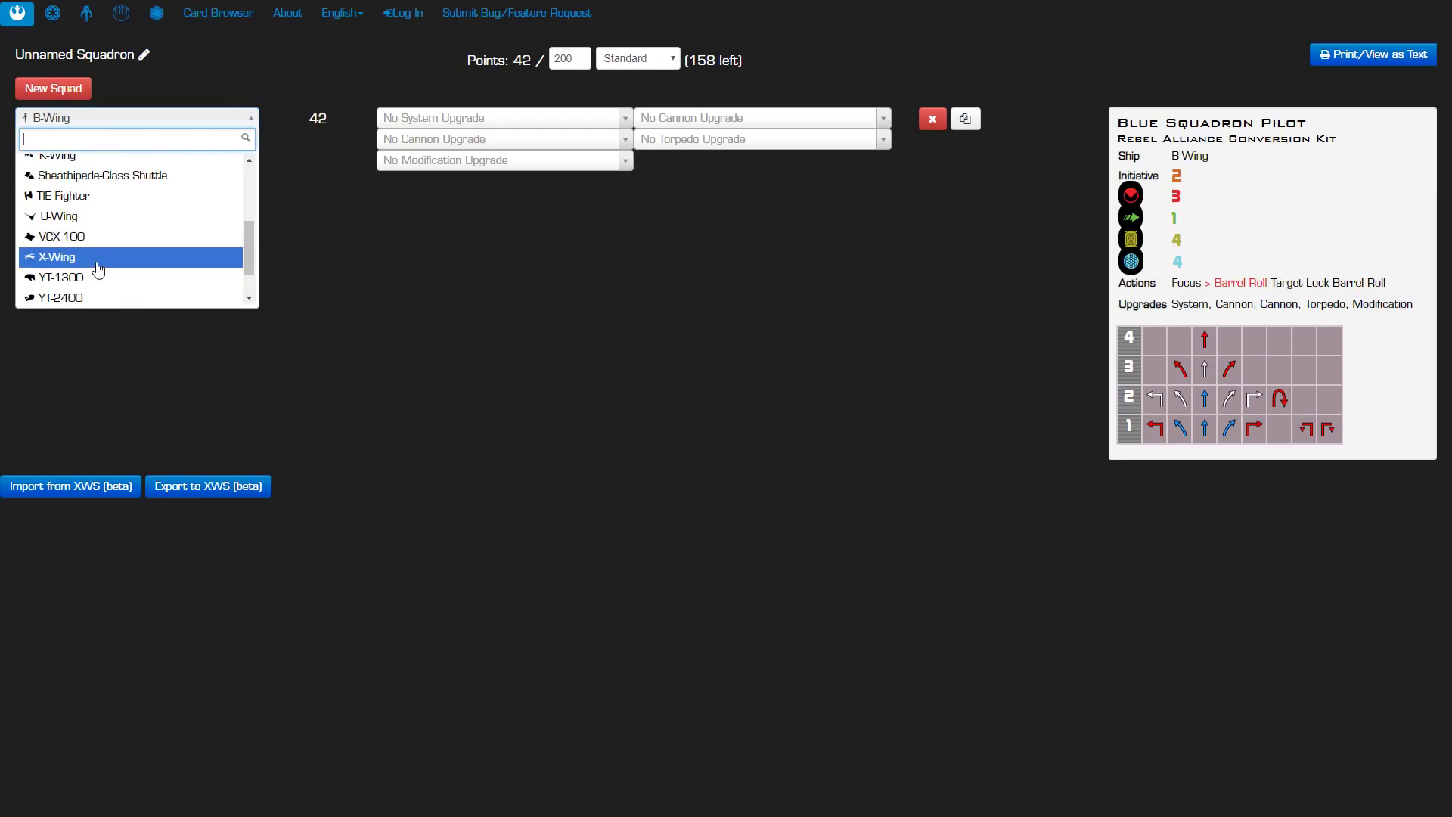
pyautogui.click(99, 257)
# Assign Luke Skywalker as the X-Wing's pilot, and remove that ship from the Rebel squadron
pyautogui.click(129, 138)
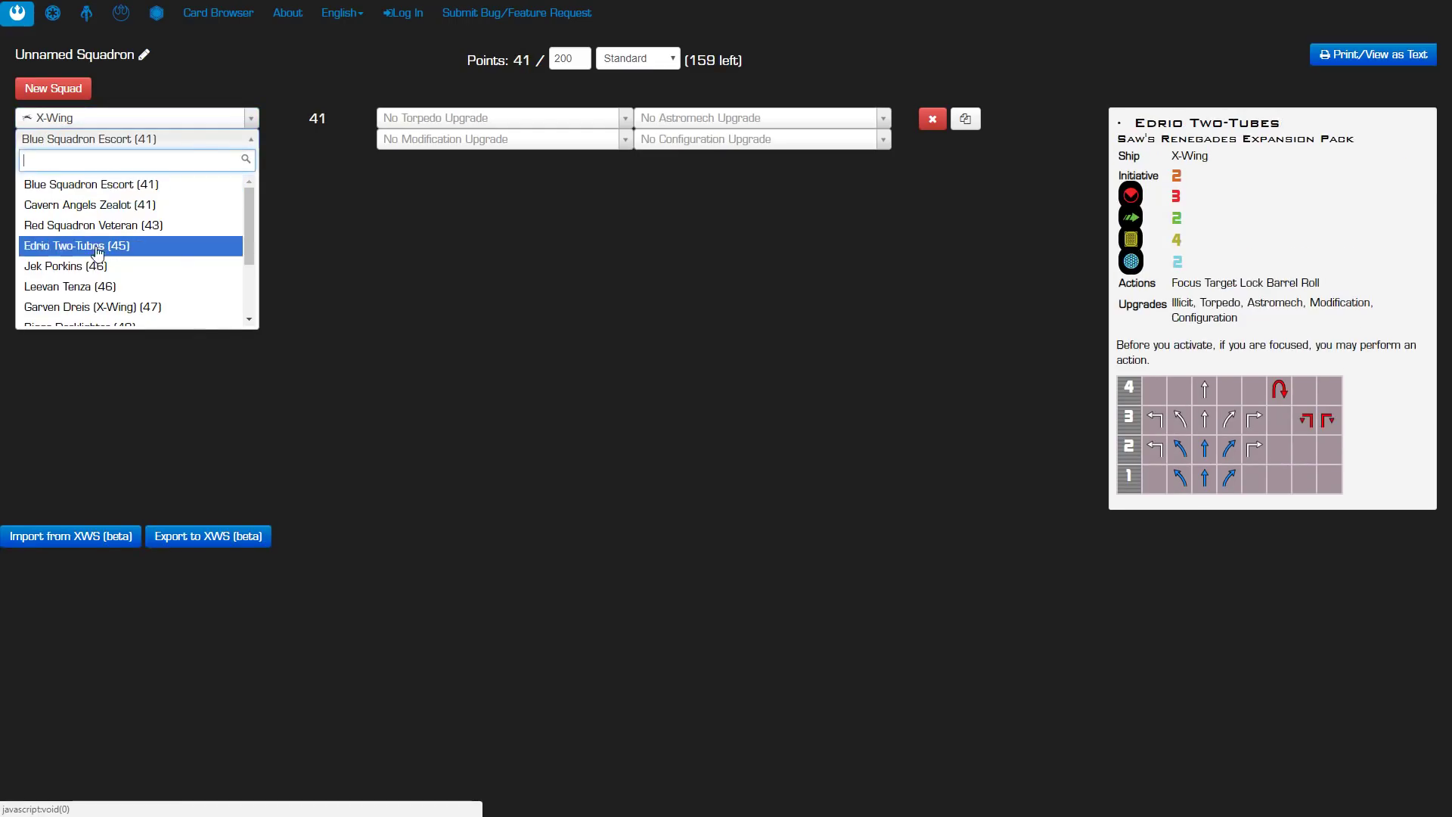
pyautogui.scroll(-3, 75, 284)
pyautogui.click(76, 317)
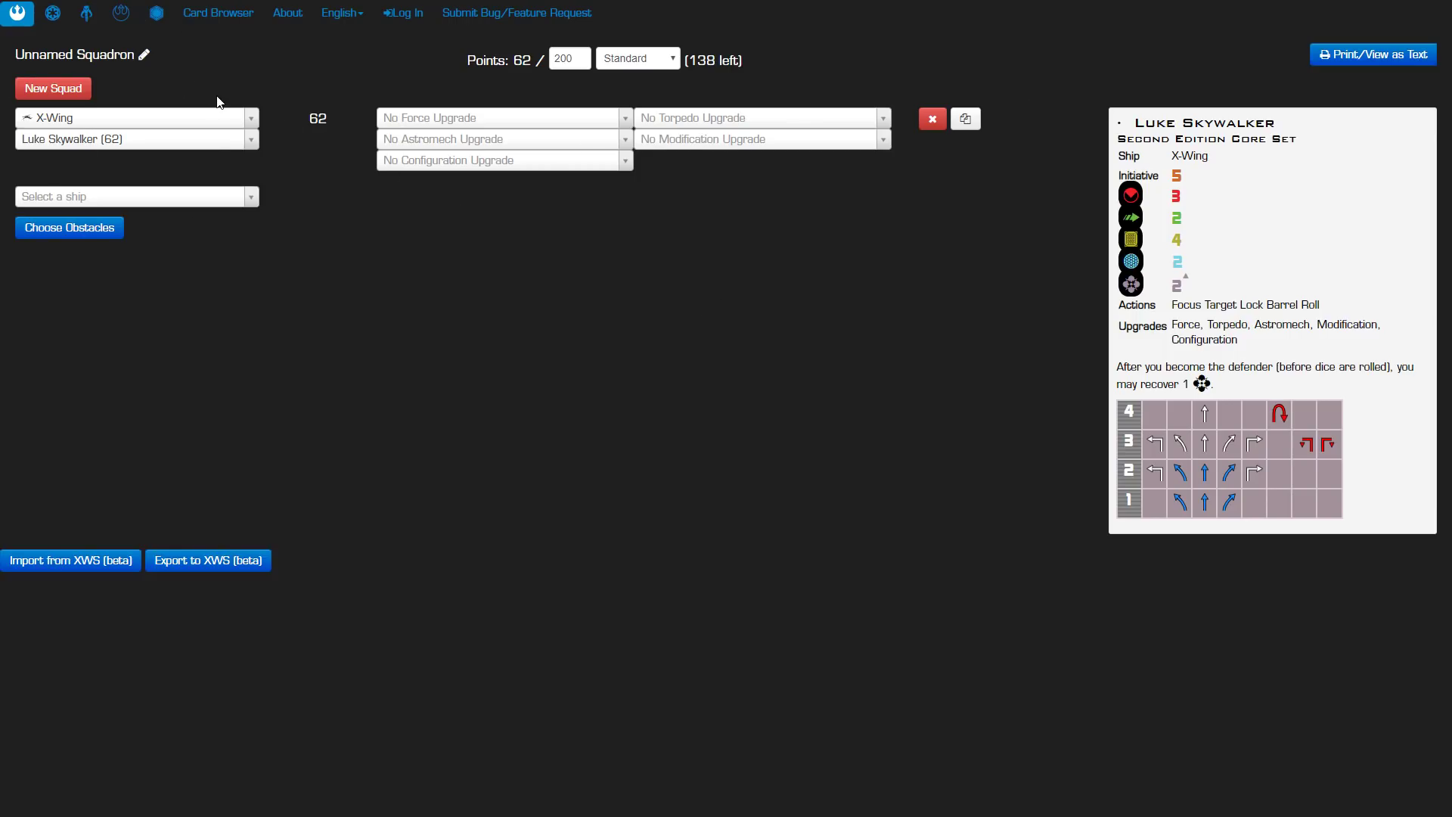
pyautogui.click(932, 119)
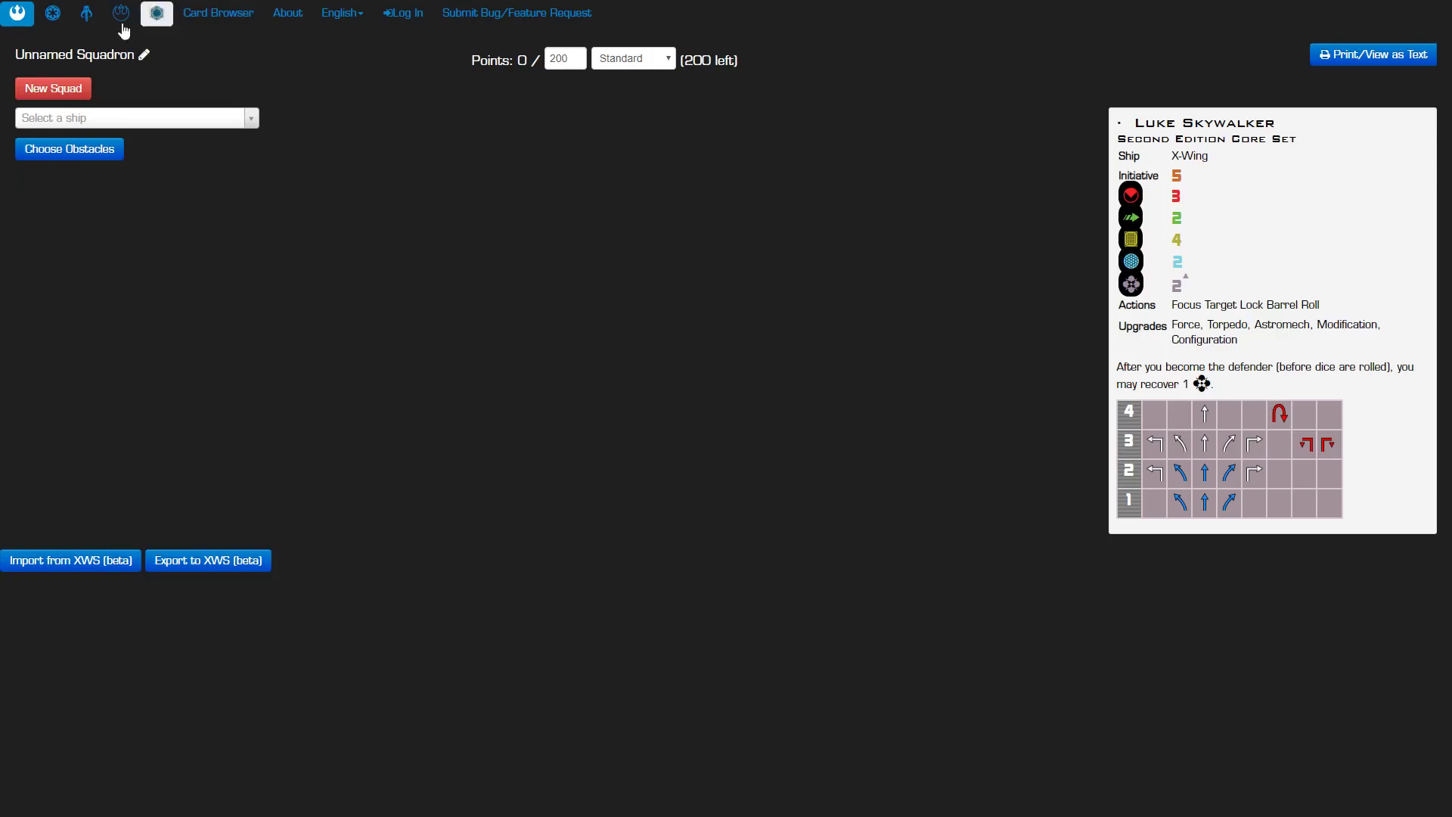
# Switch to the Galactic Empire faction and rename its squadron as Vader Sense
pyautogui.click(52, 13)
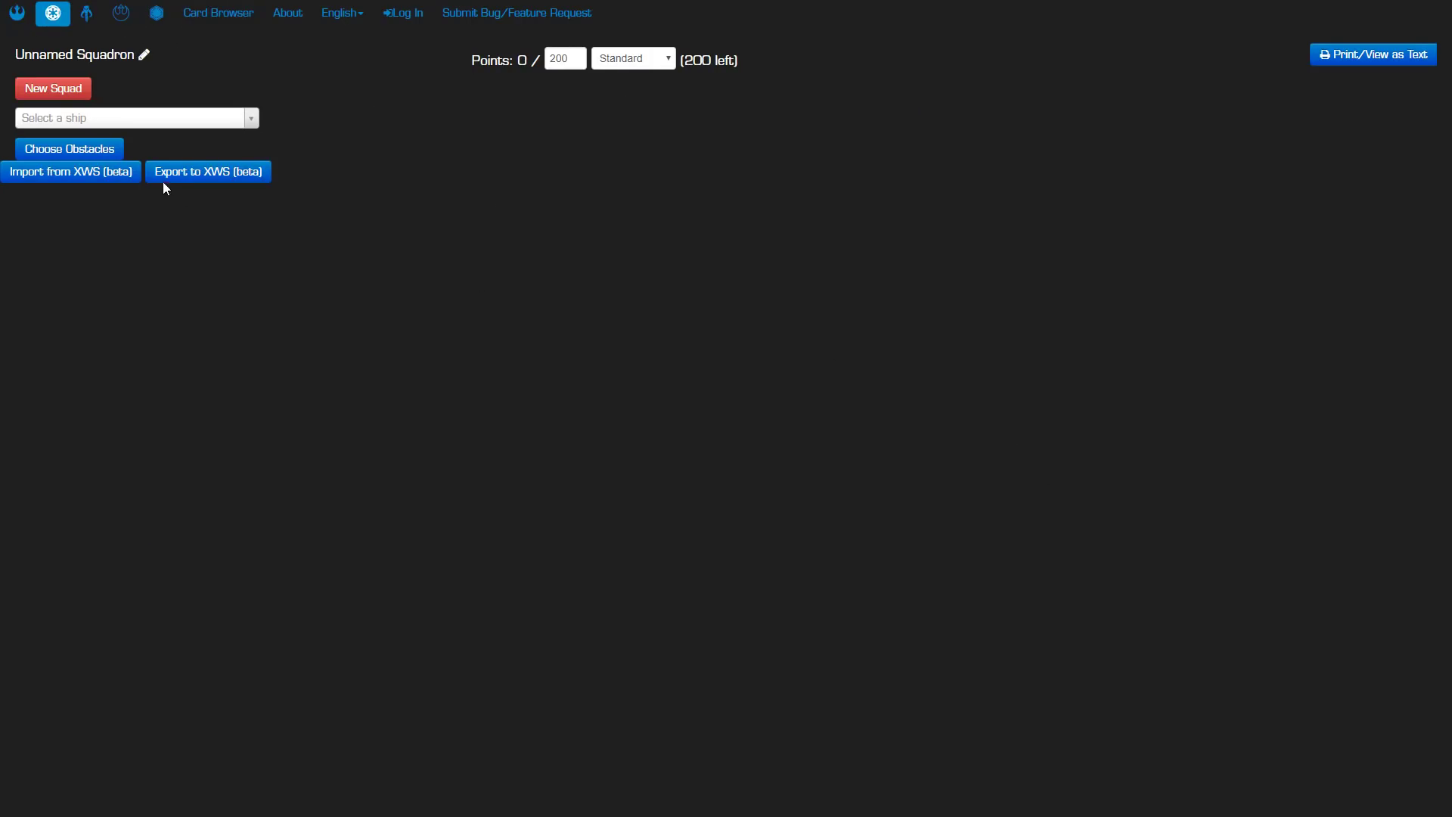
pyautogui.click(250, 118)
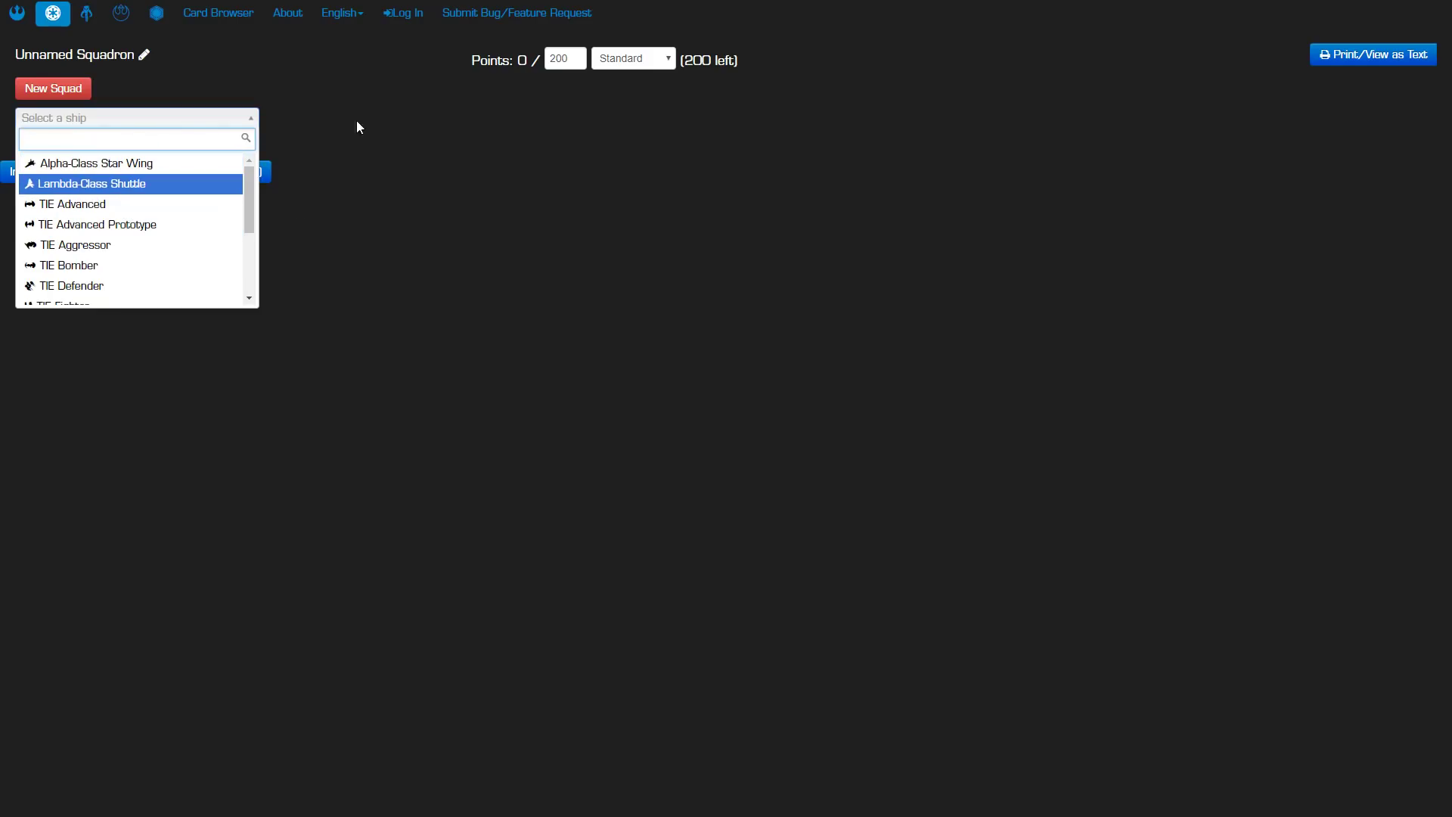
pyautogui.click(643, 305)
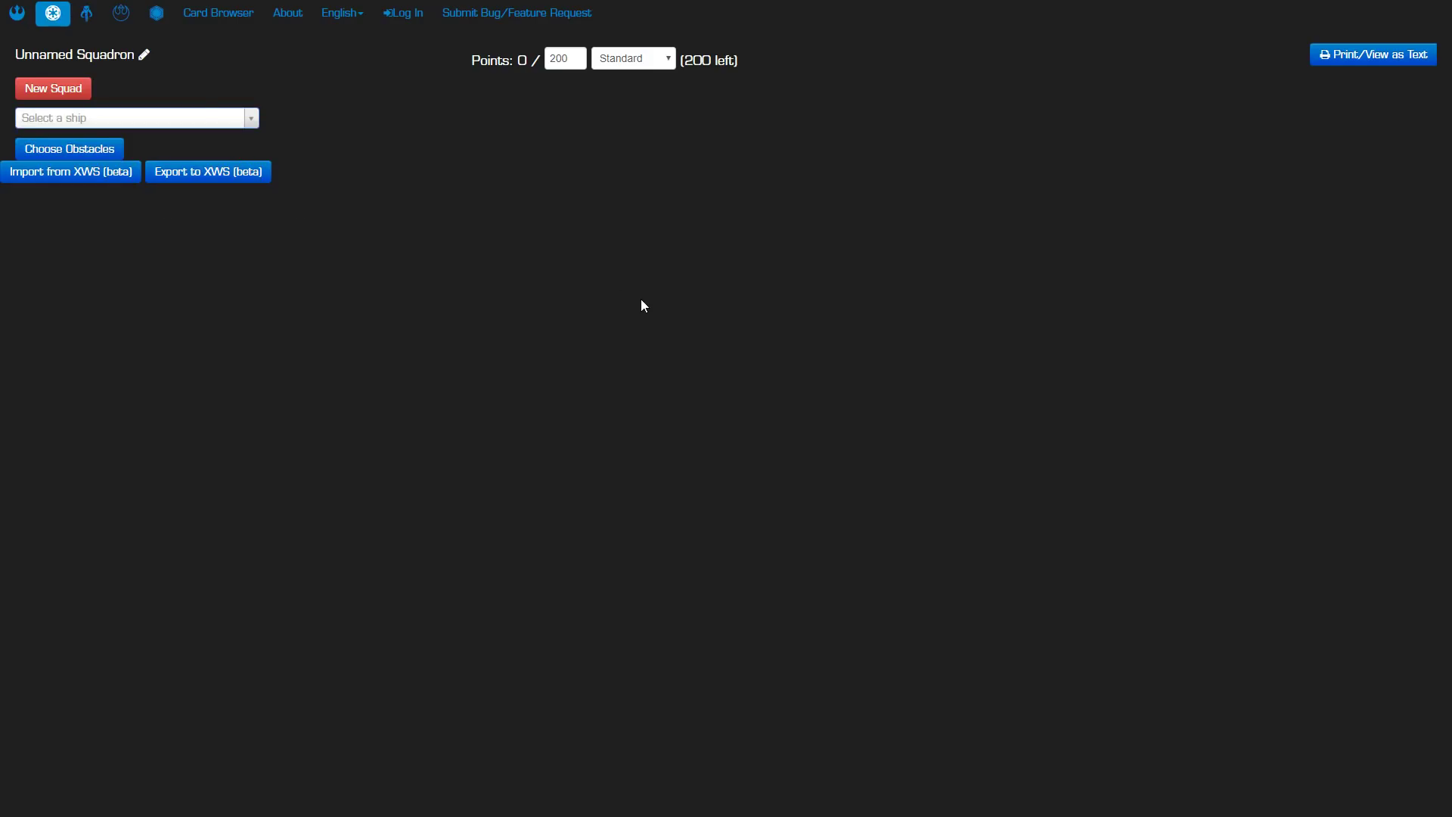
pyautogui.click(124, 60)
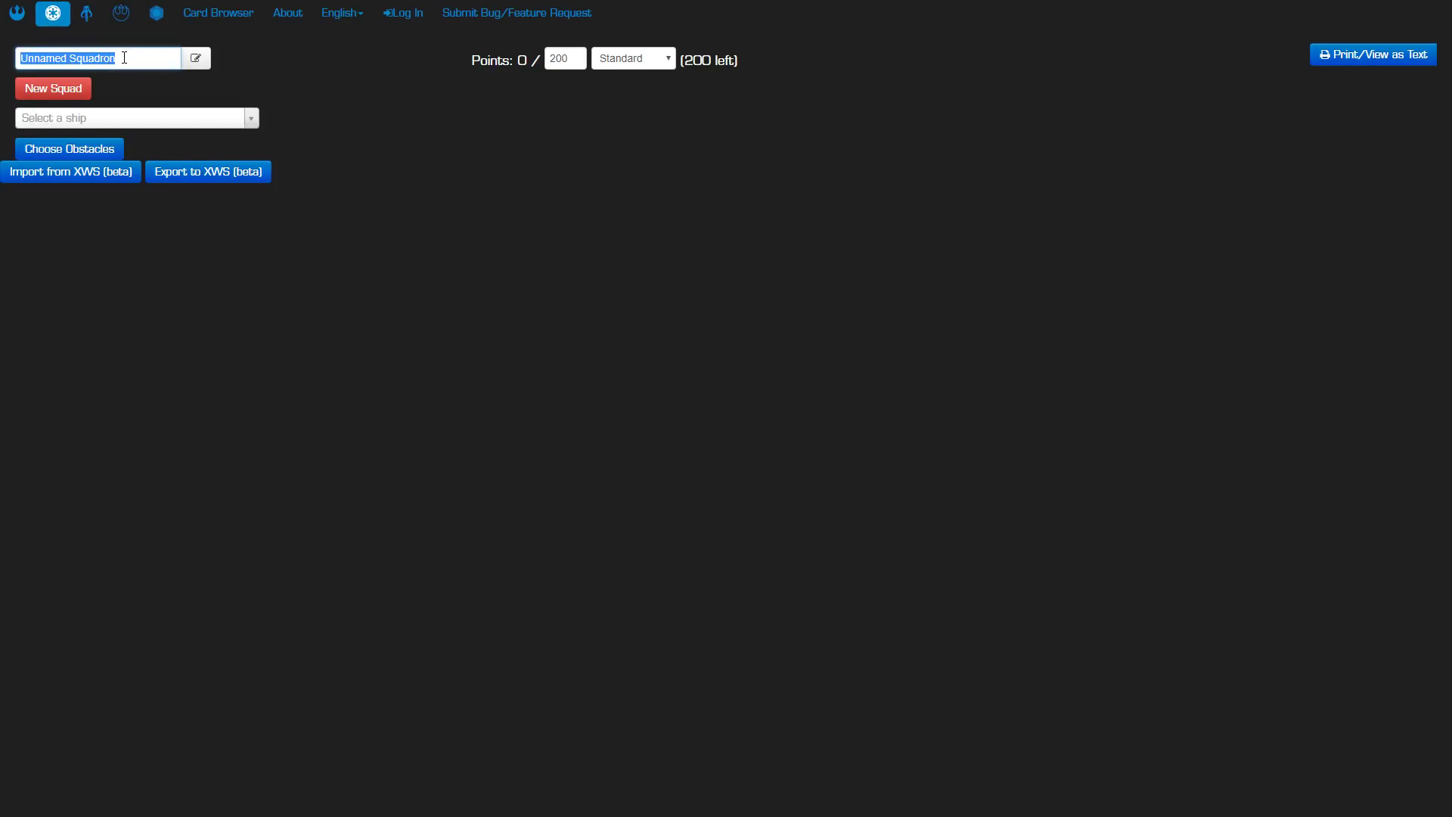
pyautogui.write('Vae')
pyautogui.press('BackSpace')
pyautogui.write('der Sense')
pyautogui.press('Return')
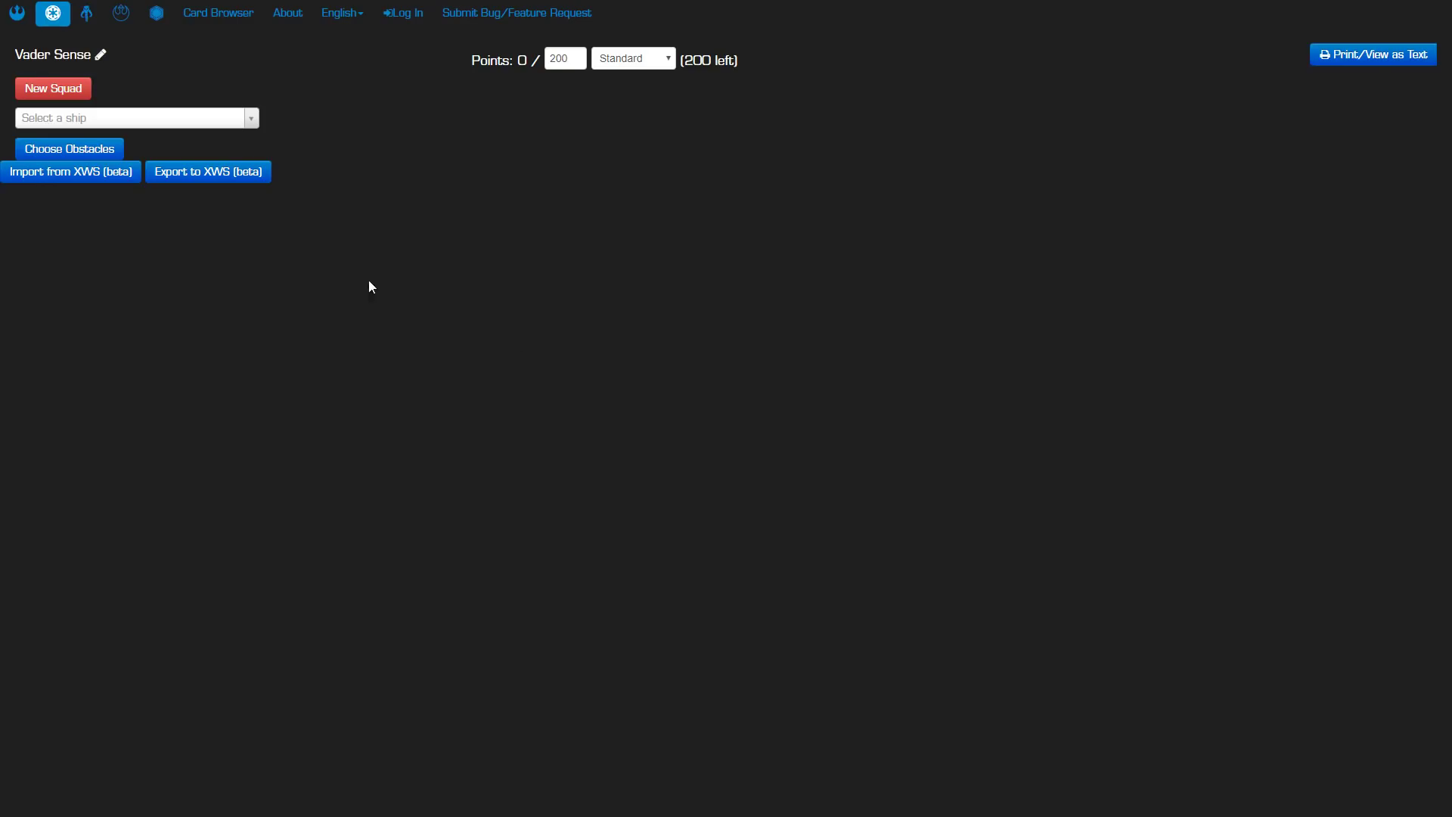
# Add a TIE Advanced to the Vader Sense squadron with Darth Vader as its pilot
pyautogui.click(250, 118)
pyautogui.click(94, 204)
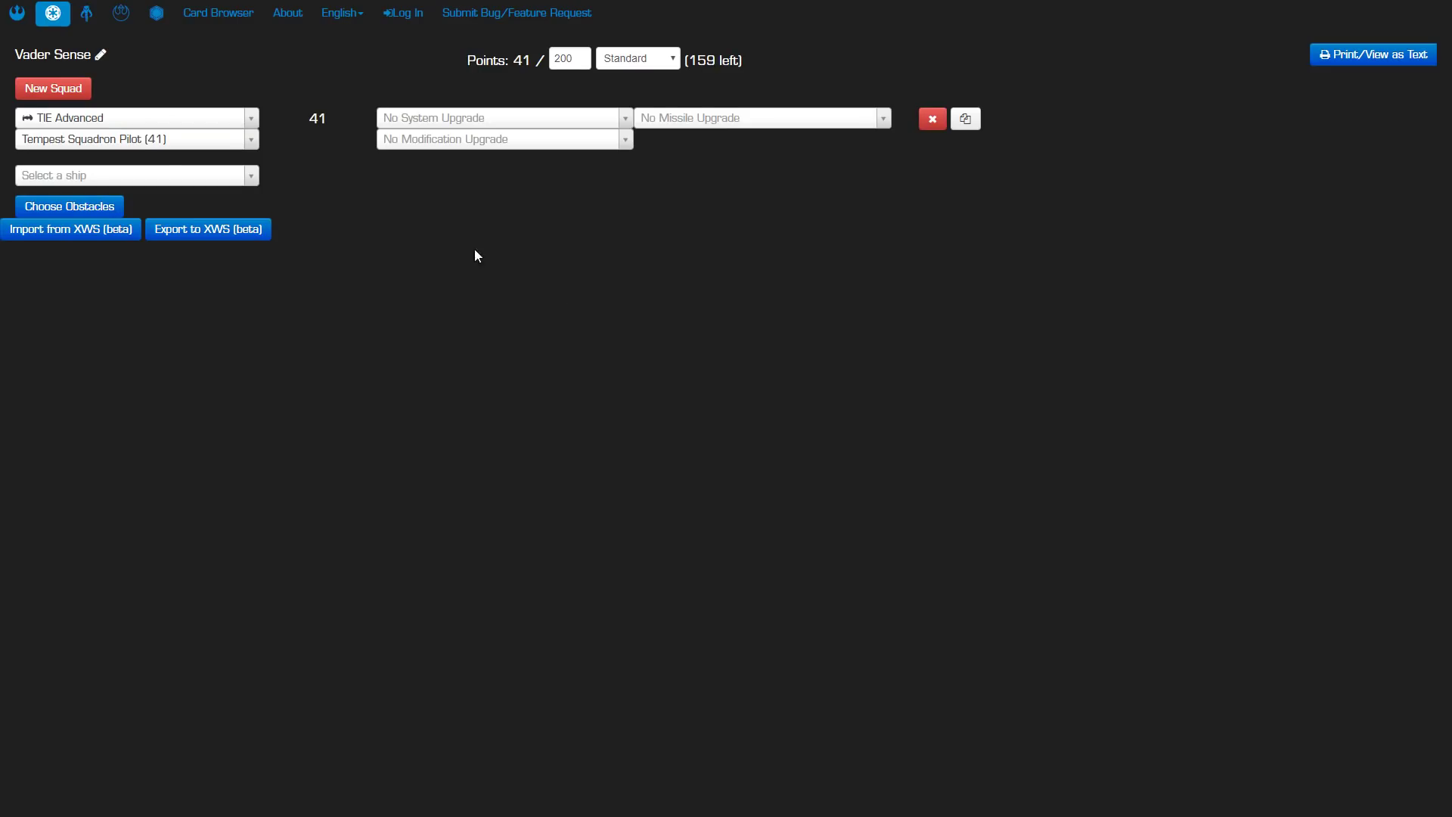
pyautogui.moveTo(148, 140)
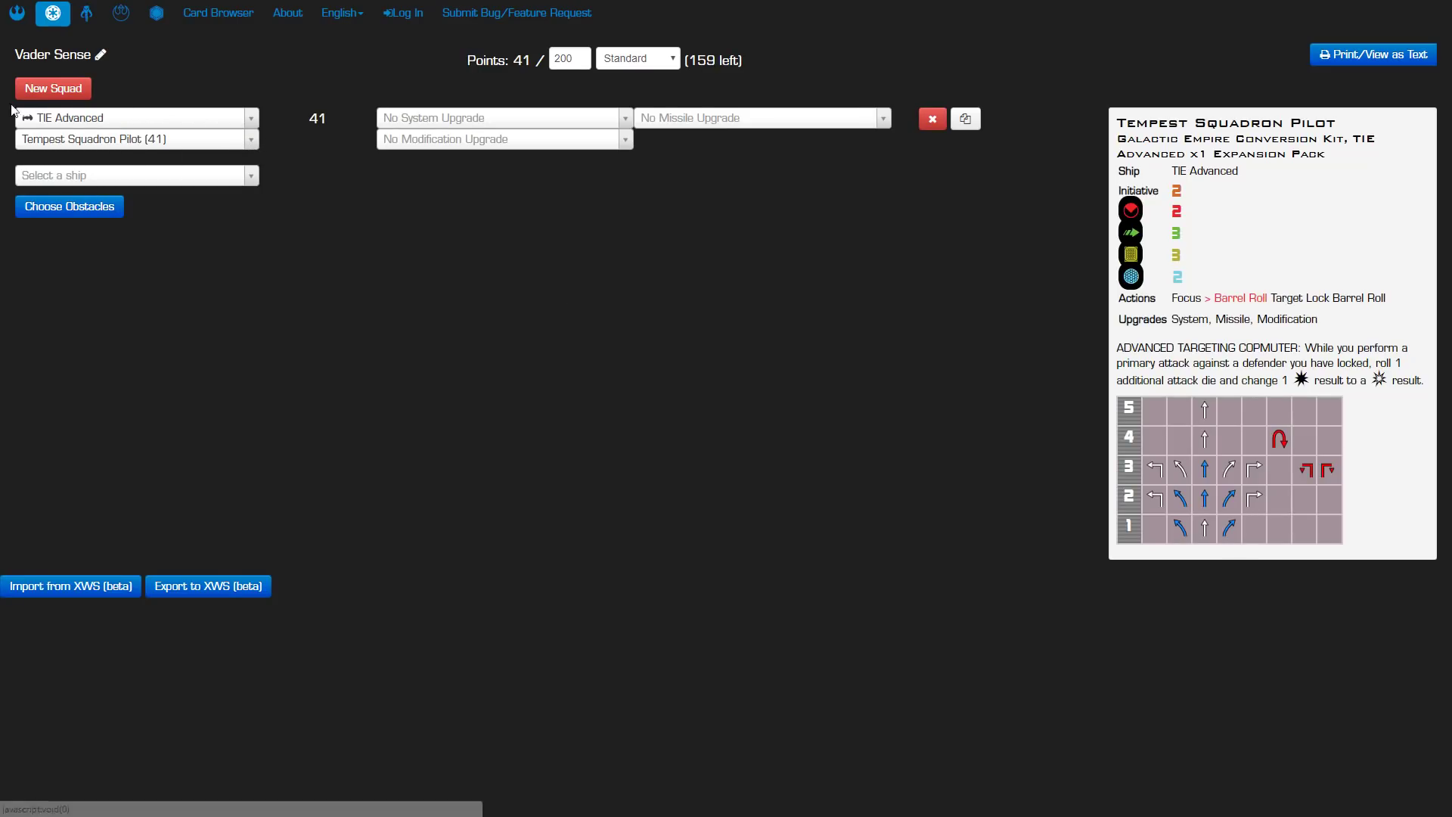
pyautogui.click(244, 141)
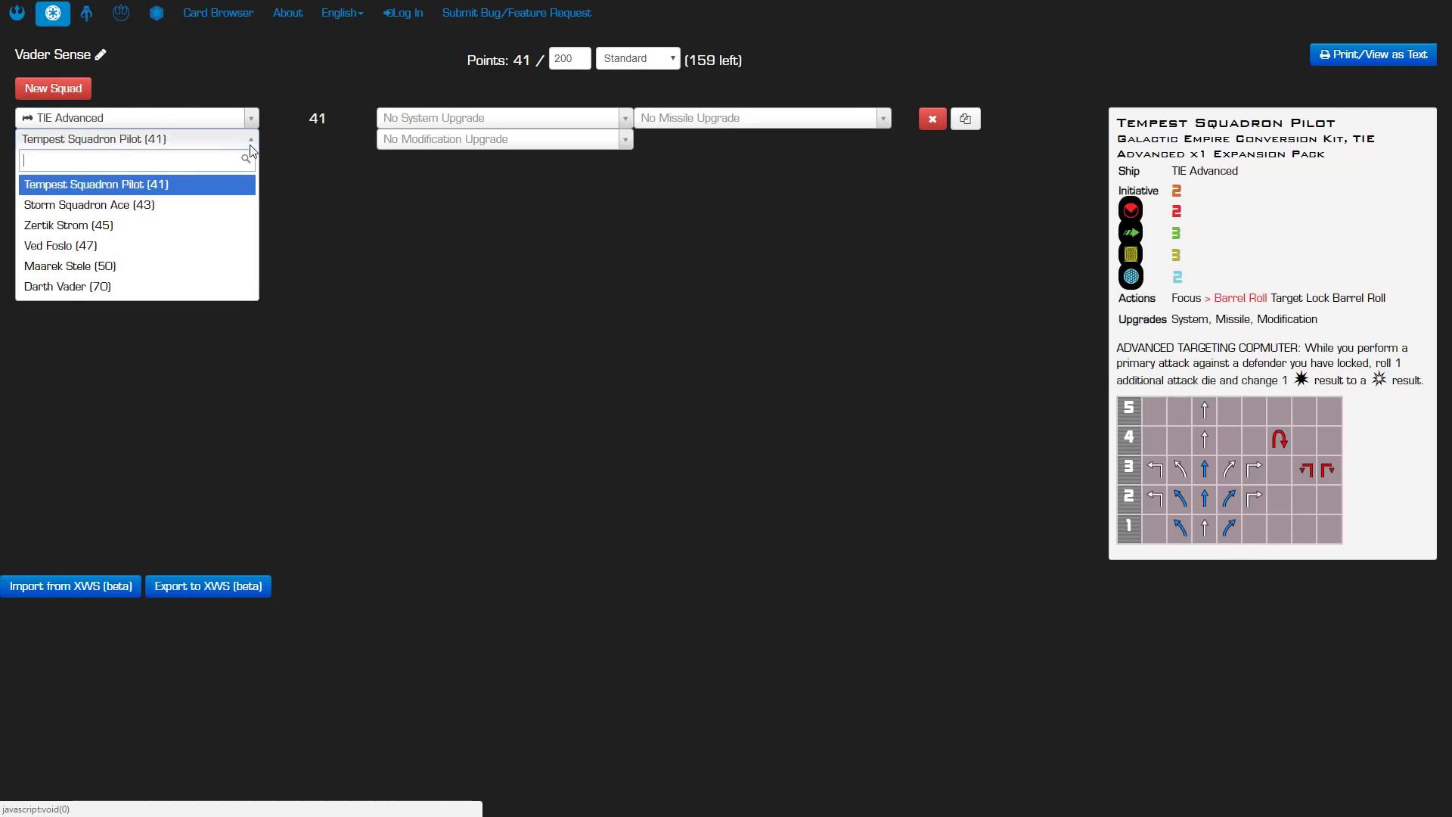
pyautogui.click(88, 287)
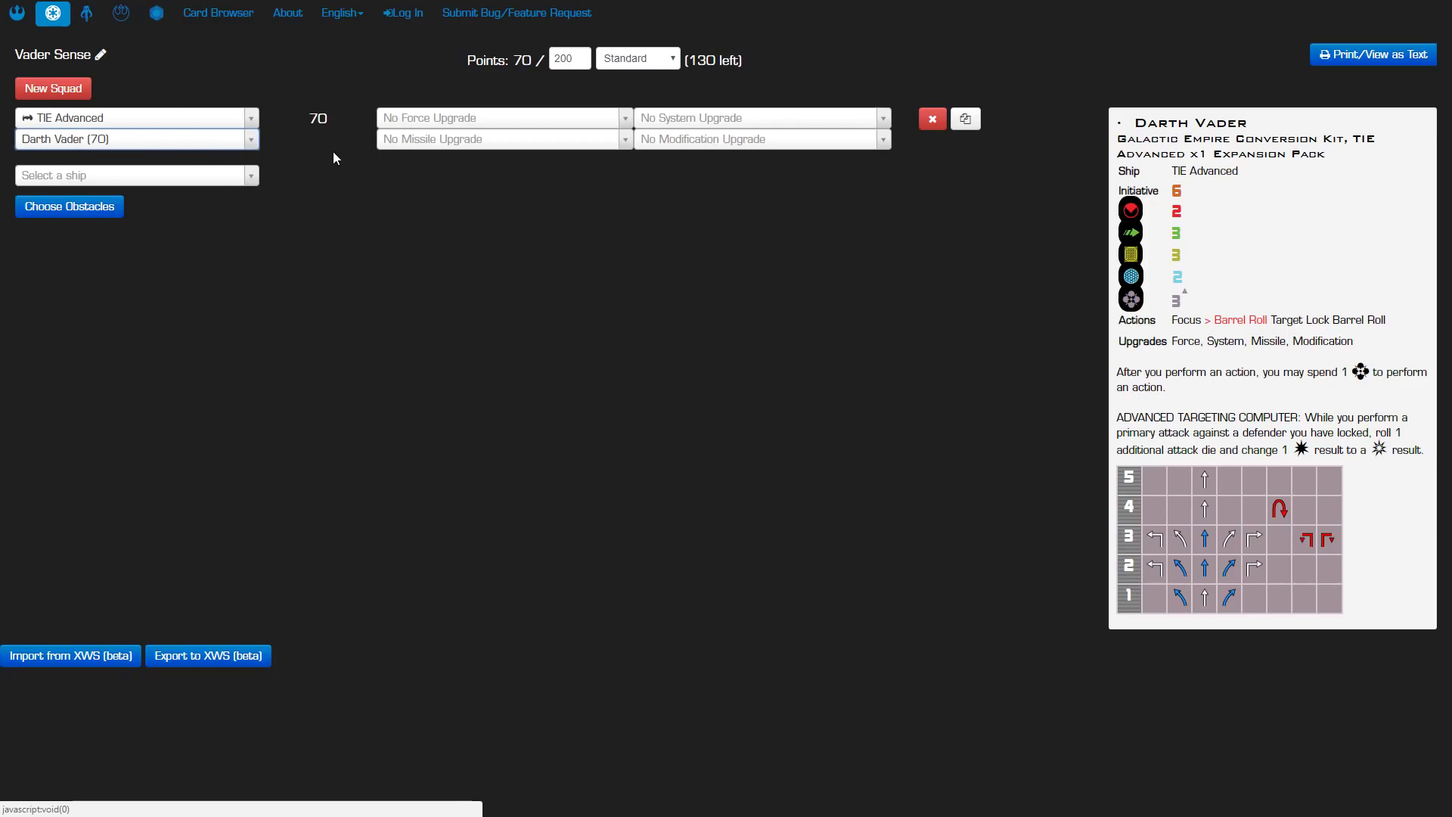
# Equip Darth Vader's TIE Advanced with the Sense force upgrade
pyautogui.click(589, 122)
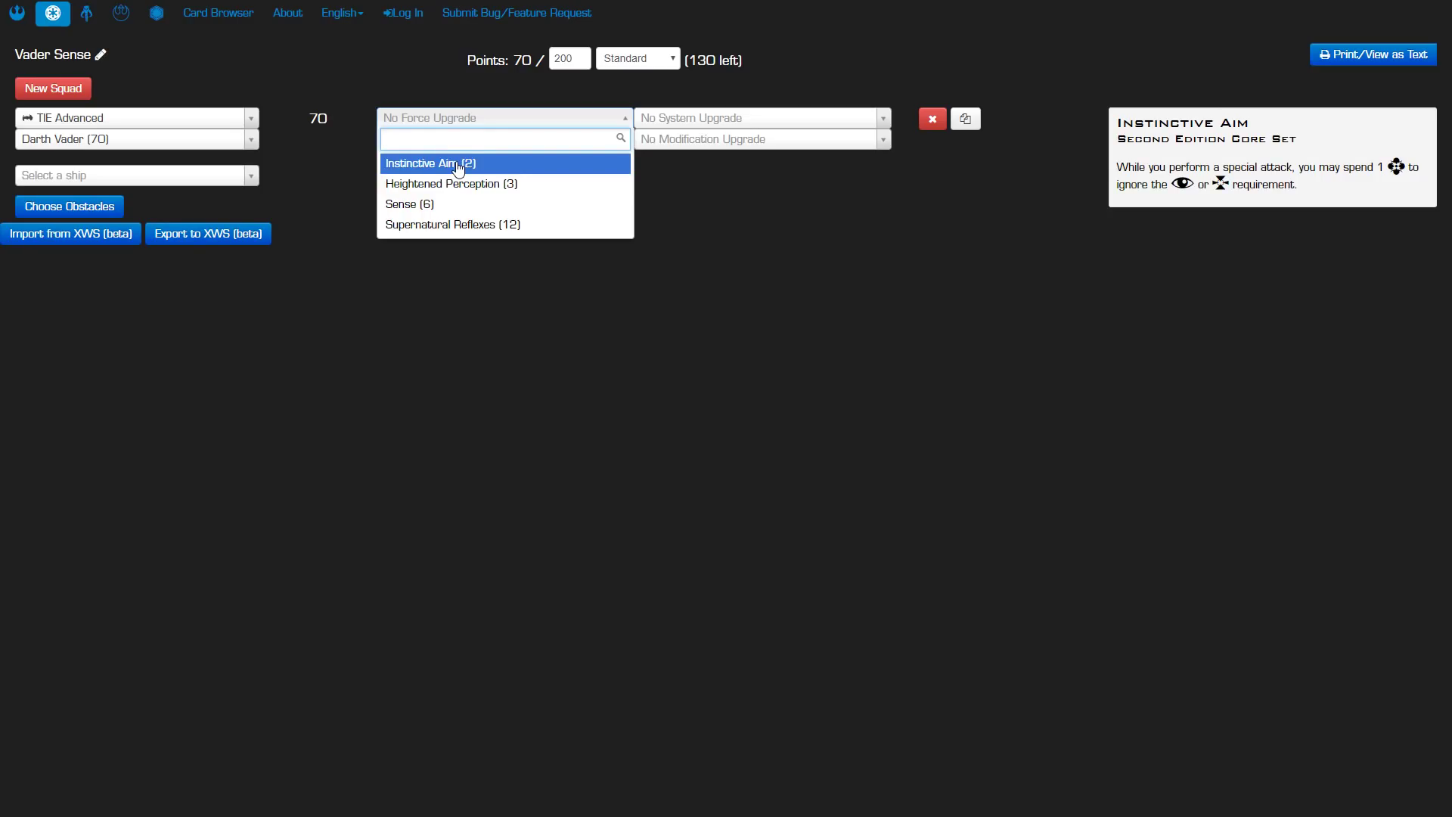
pyautogui.click(783, 217)
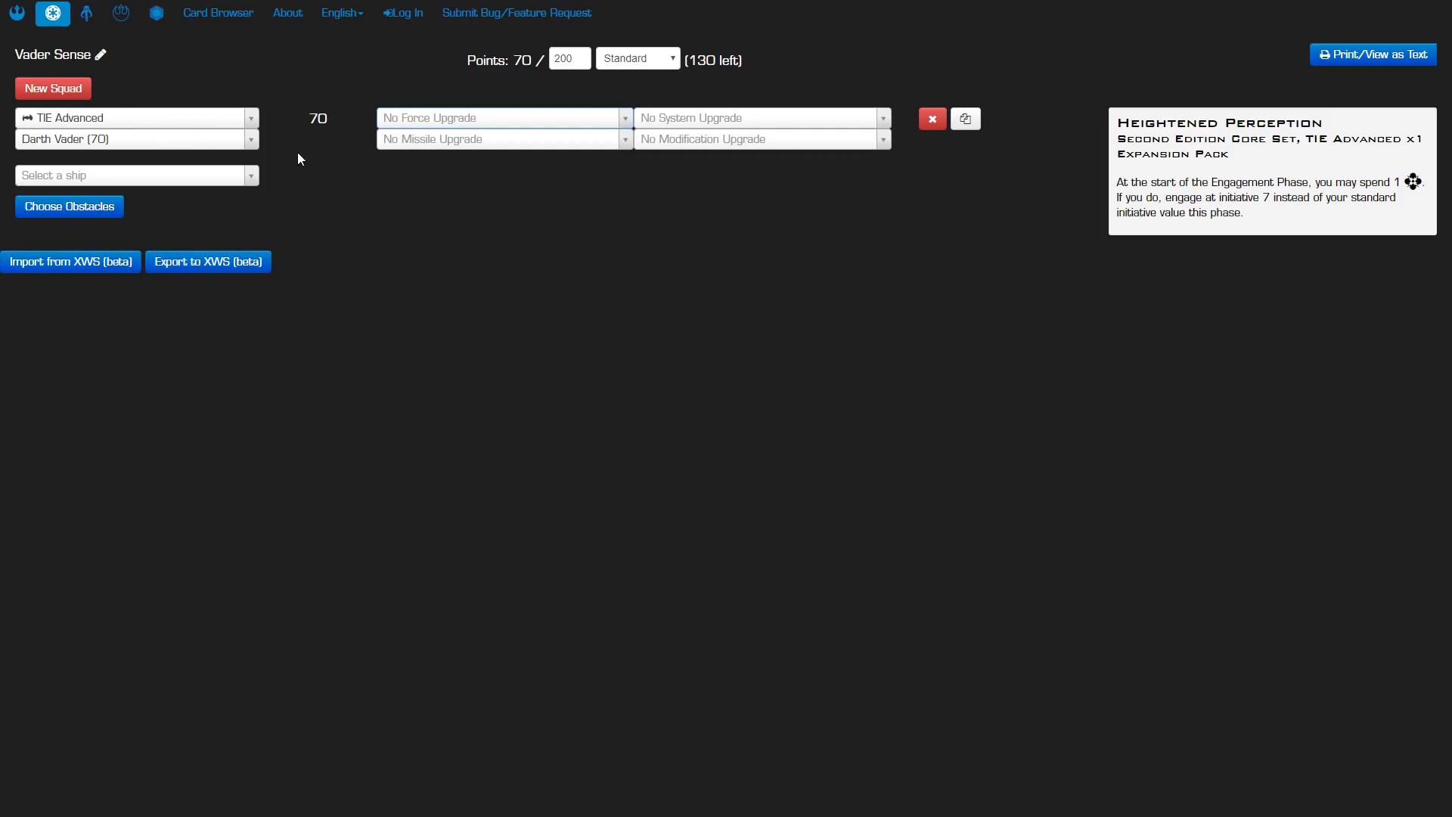
pyautogui.moveTo(129, 117)
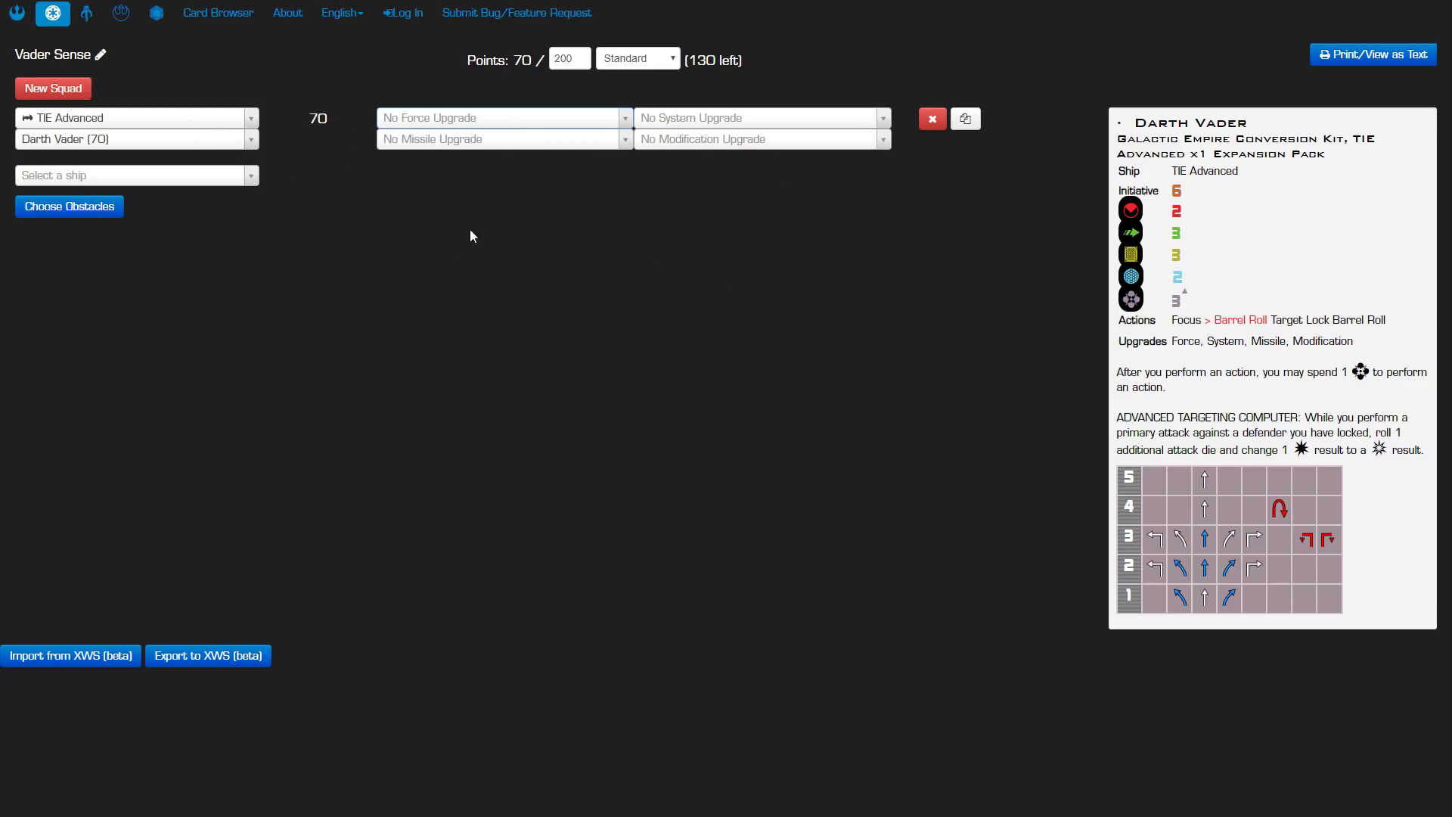
pyautogui.click(530, 194)
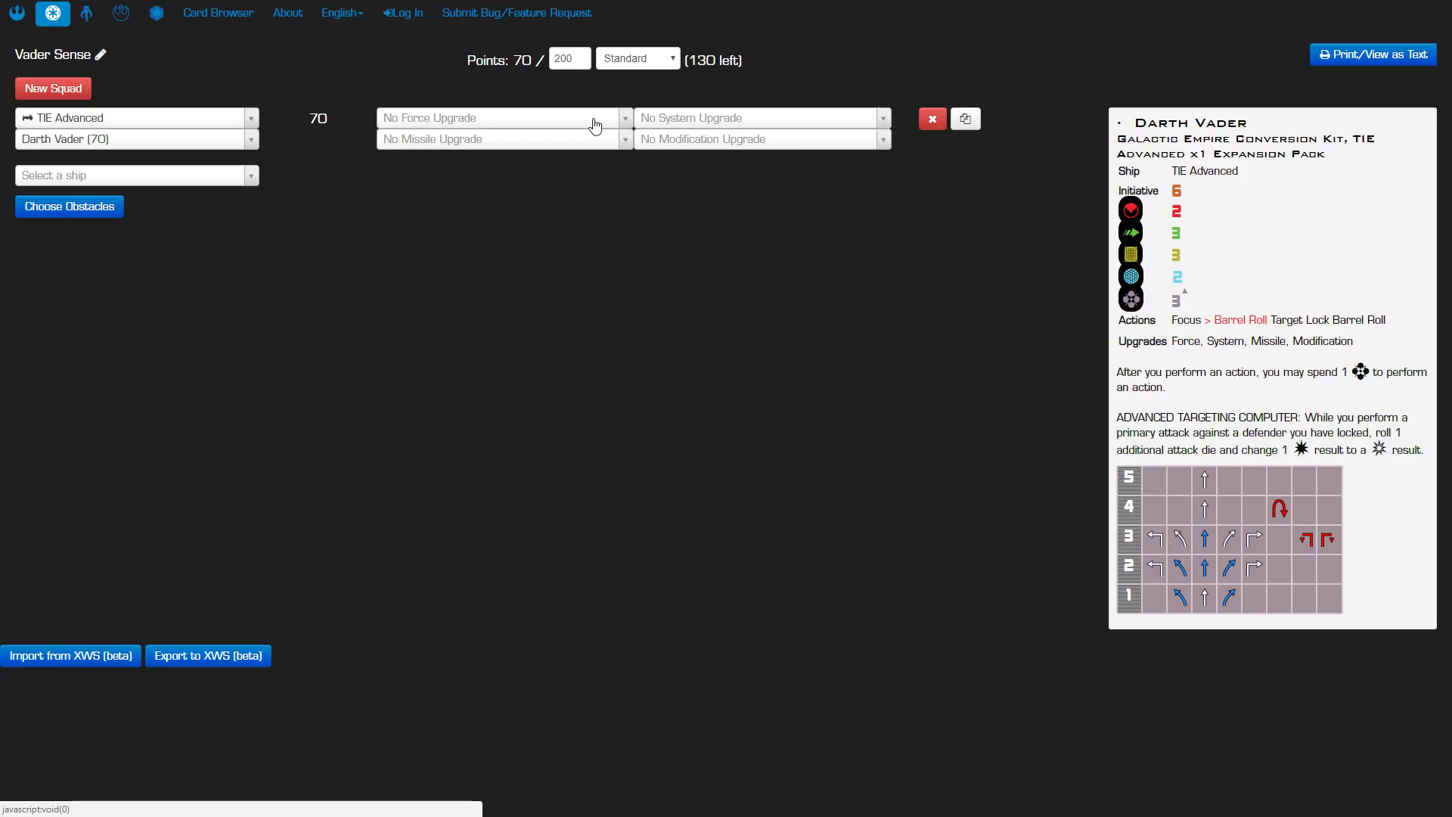
pyautogui.click(505, 118)
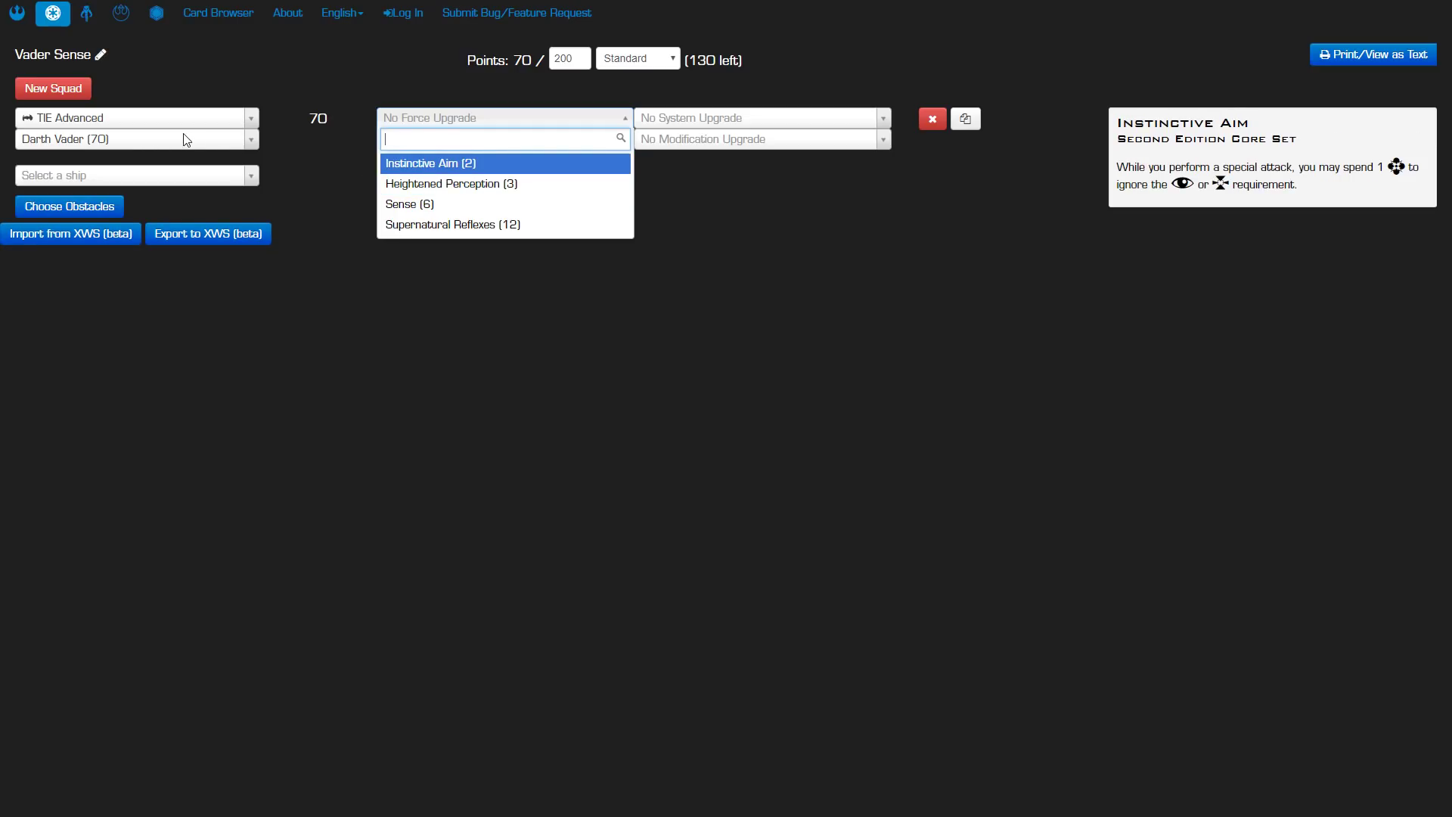
pyautogui.click(486, 213)
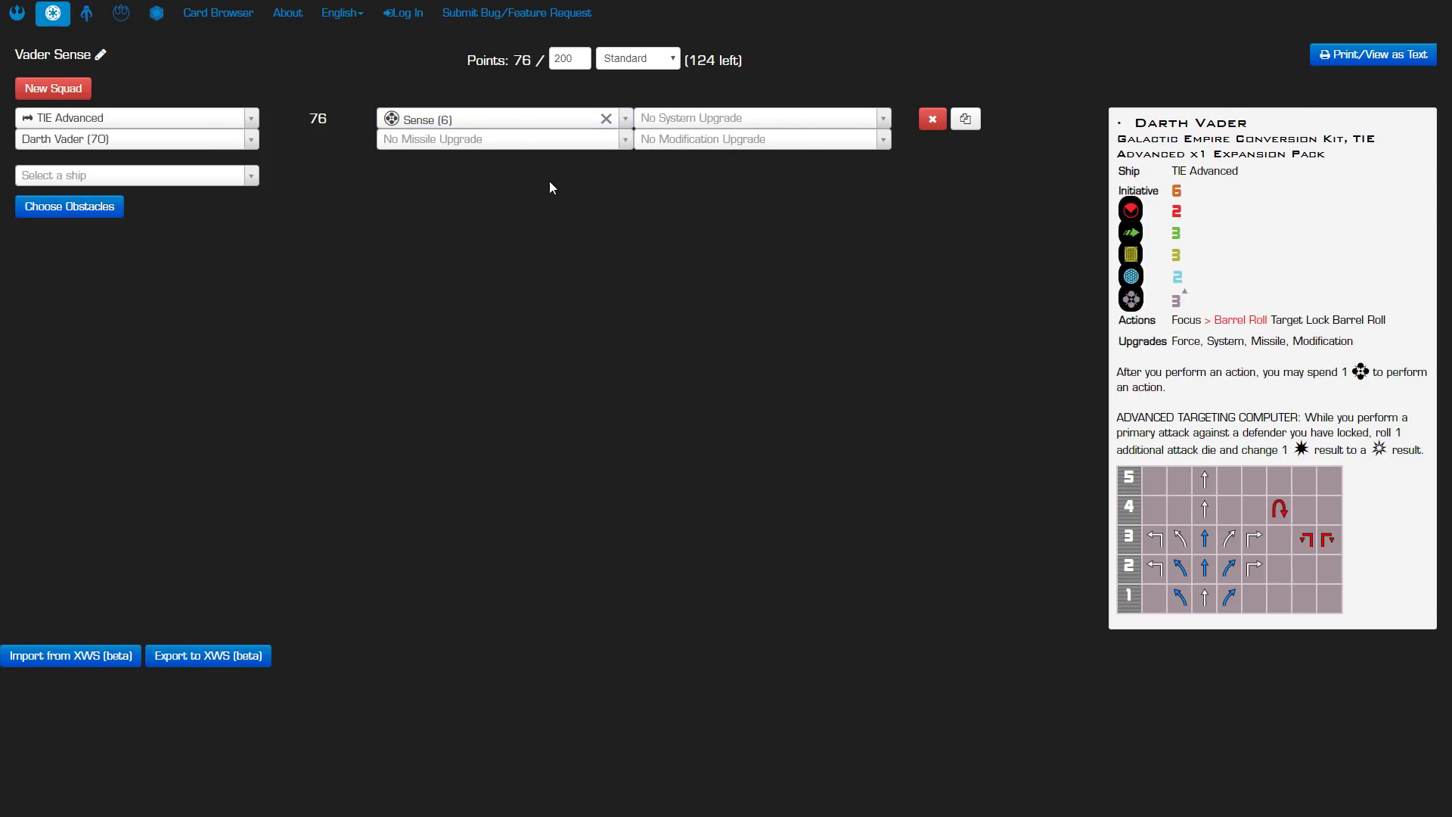
# Equip Darth Vader's TIE Advanced with the Fire-Control System upgrade and the Stealth Device modification
pyautogui.click(731, 120)
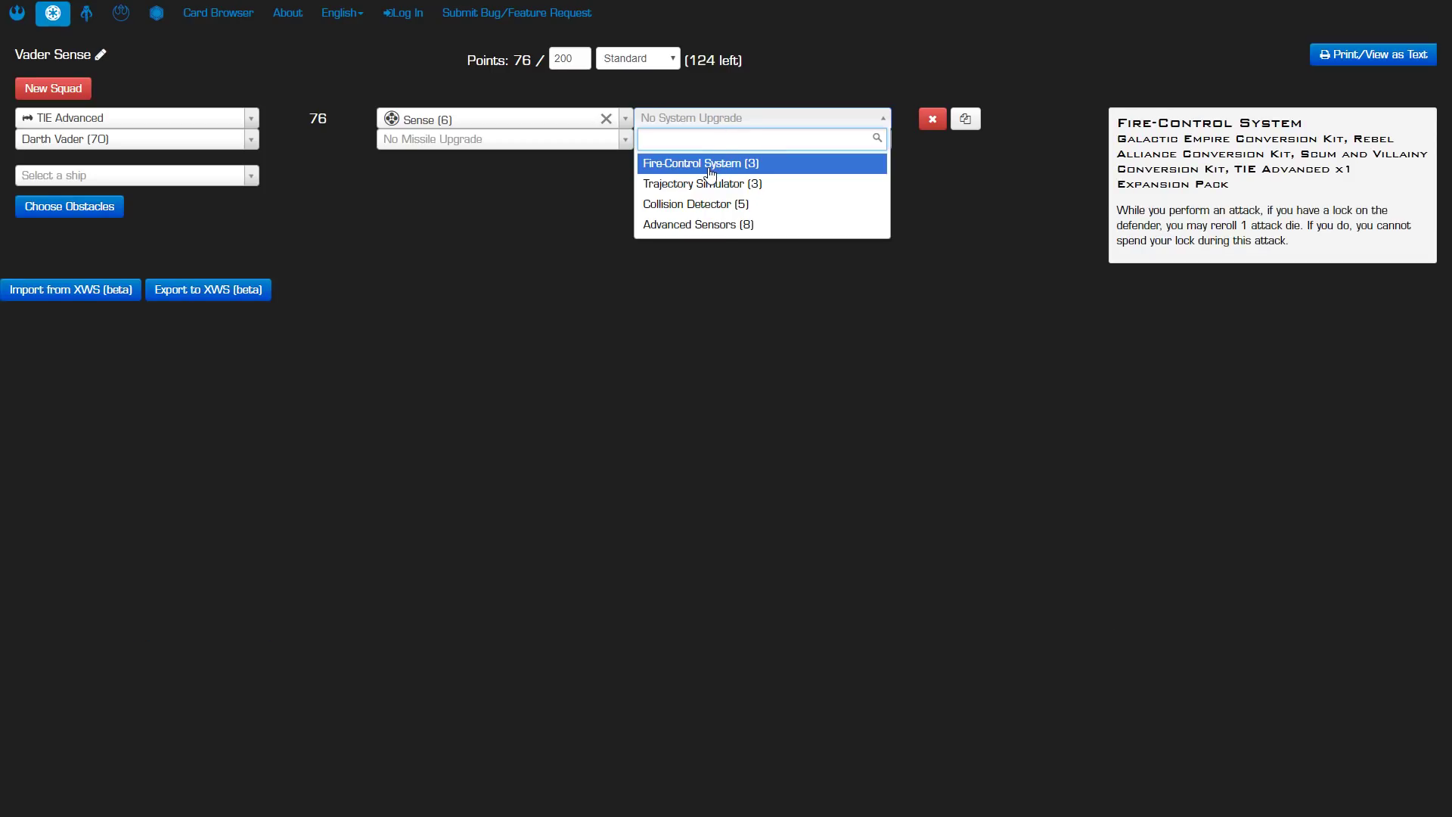
pyautogui.click(710, 173)
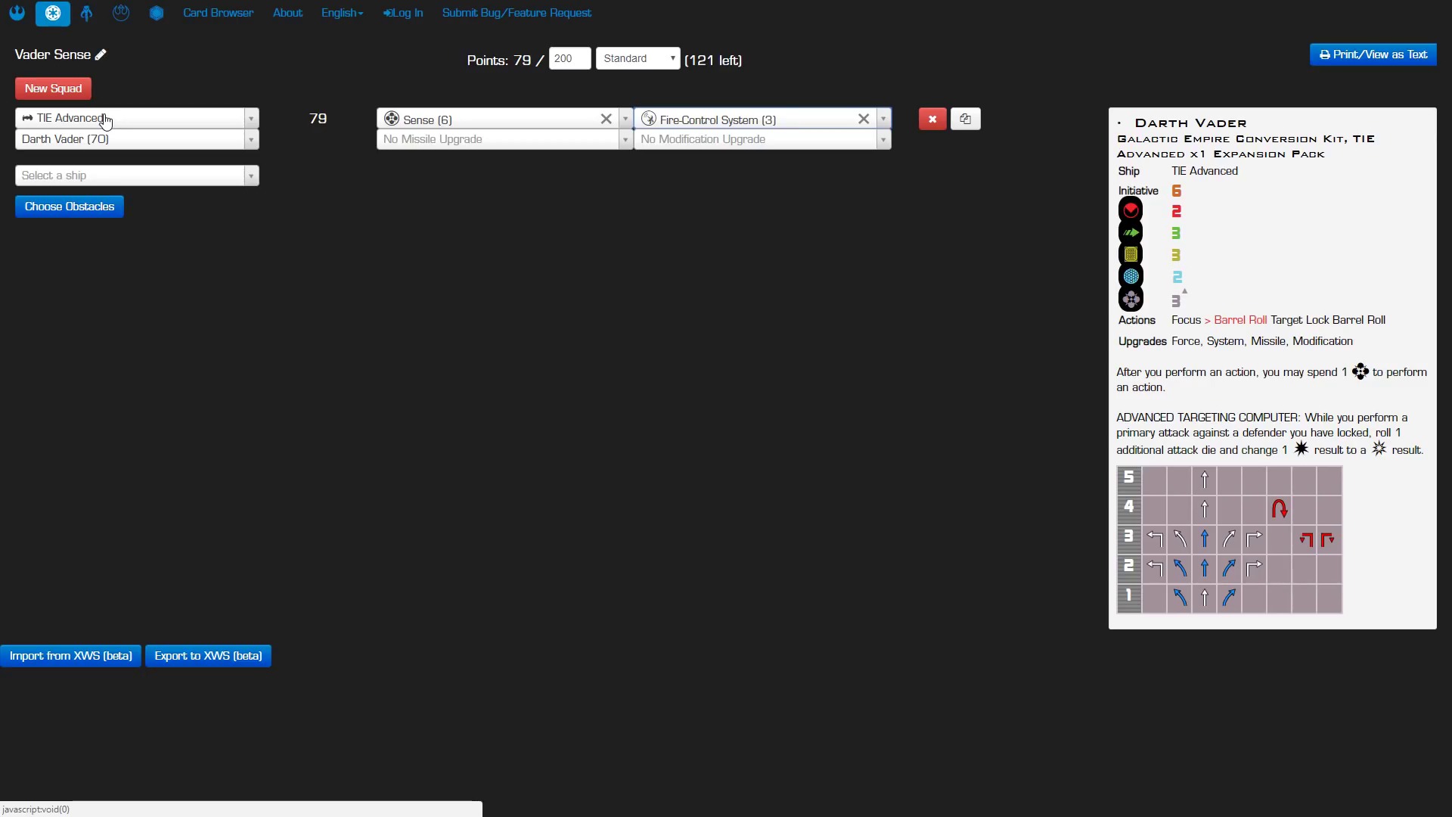
pyautogui.moveTo(537, 123)
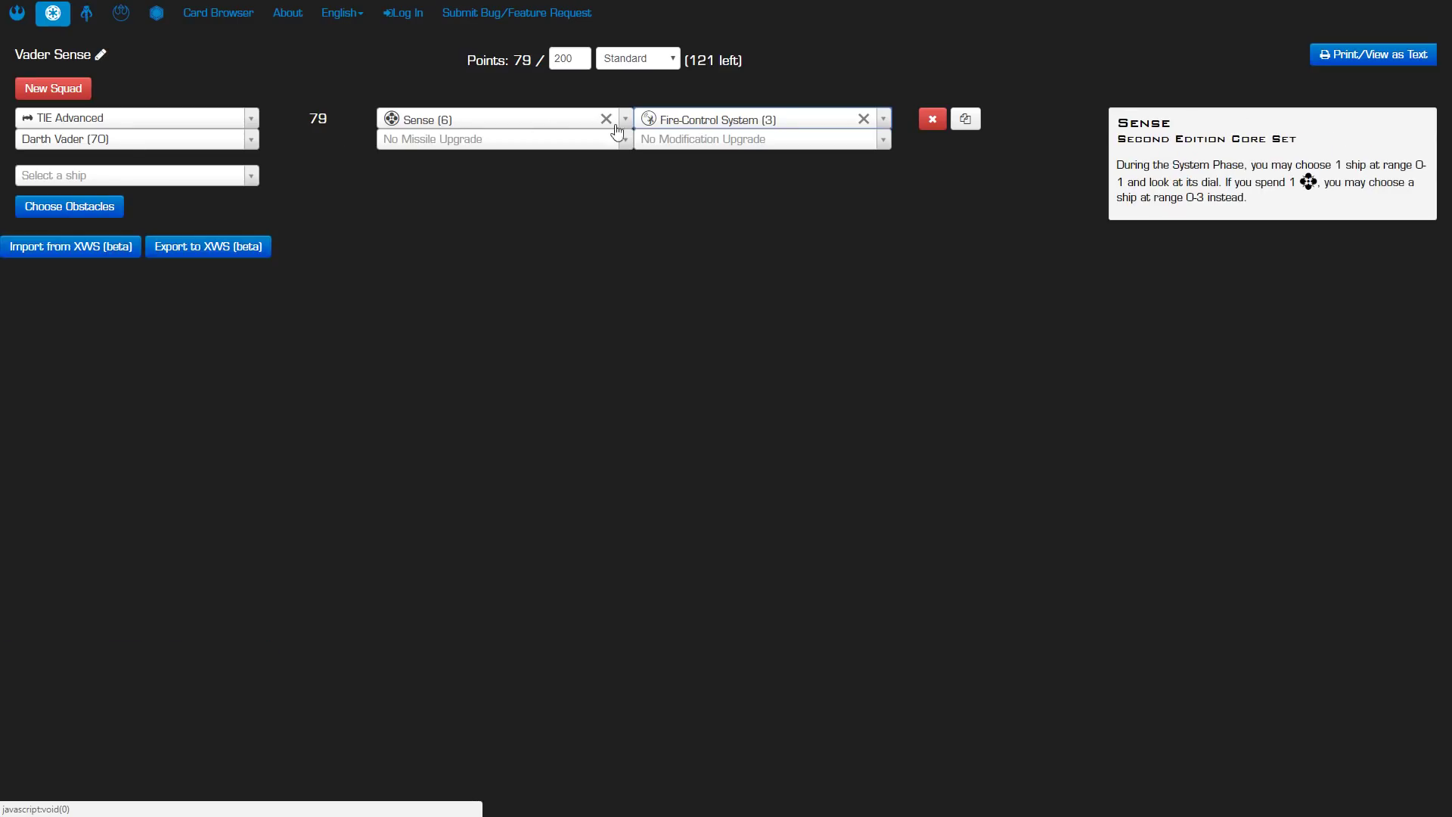
pyautogui.moveTo(166, 147)
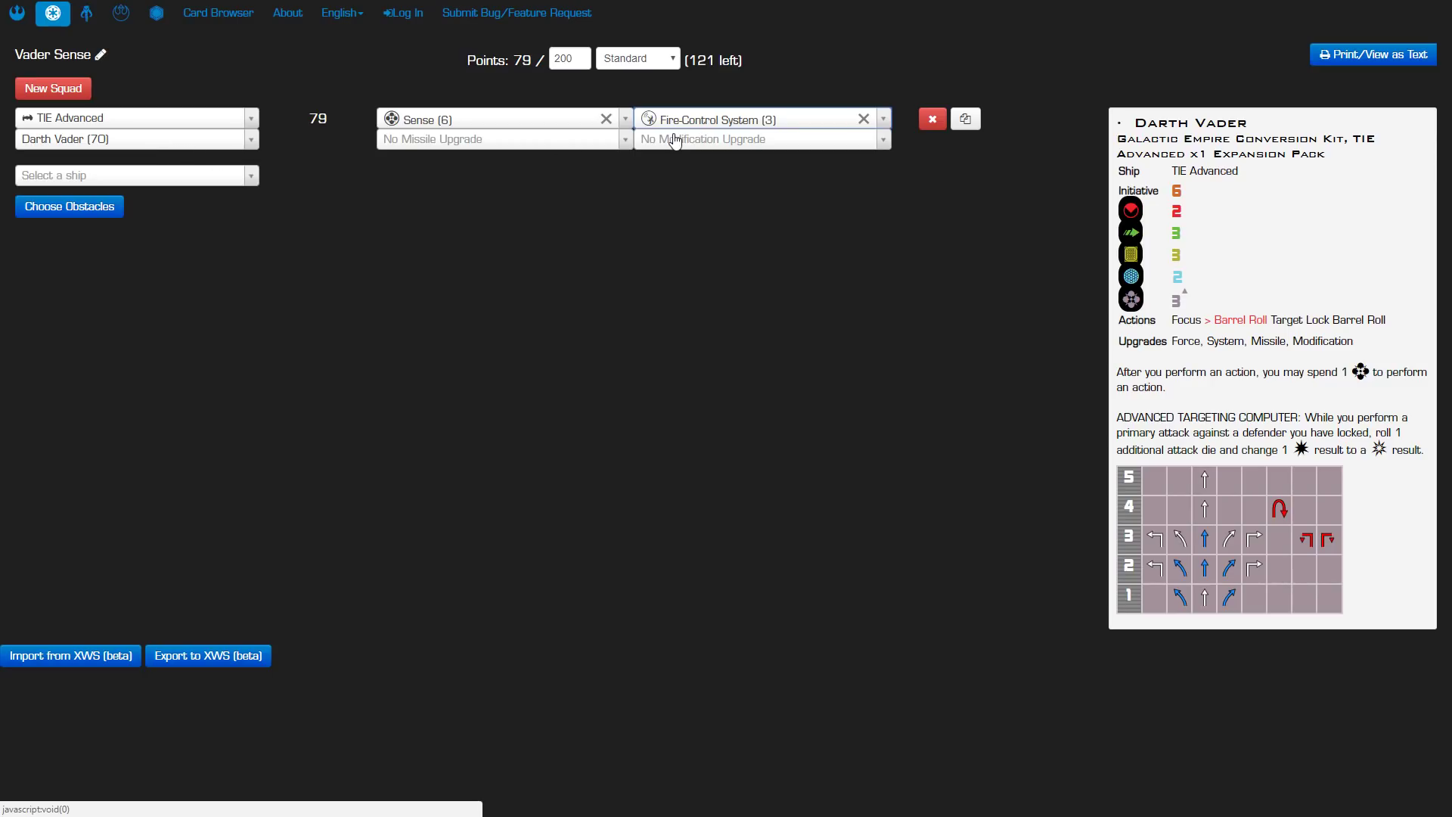
pyautogui.click(767, 140)
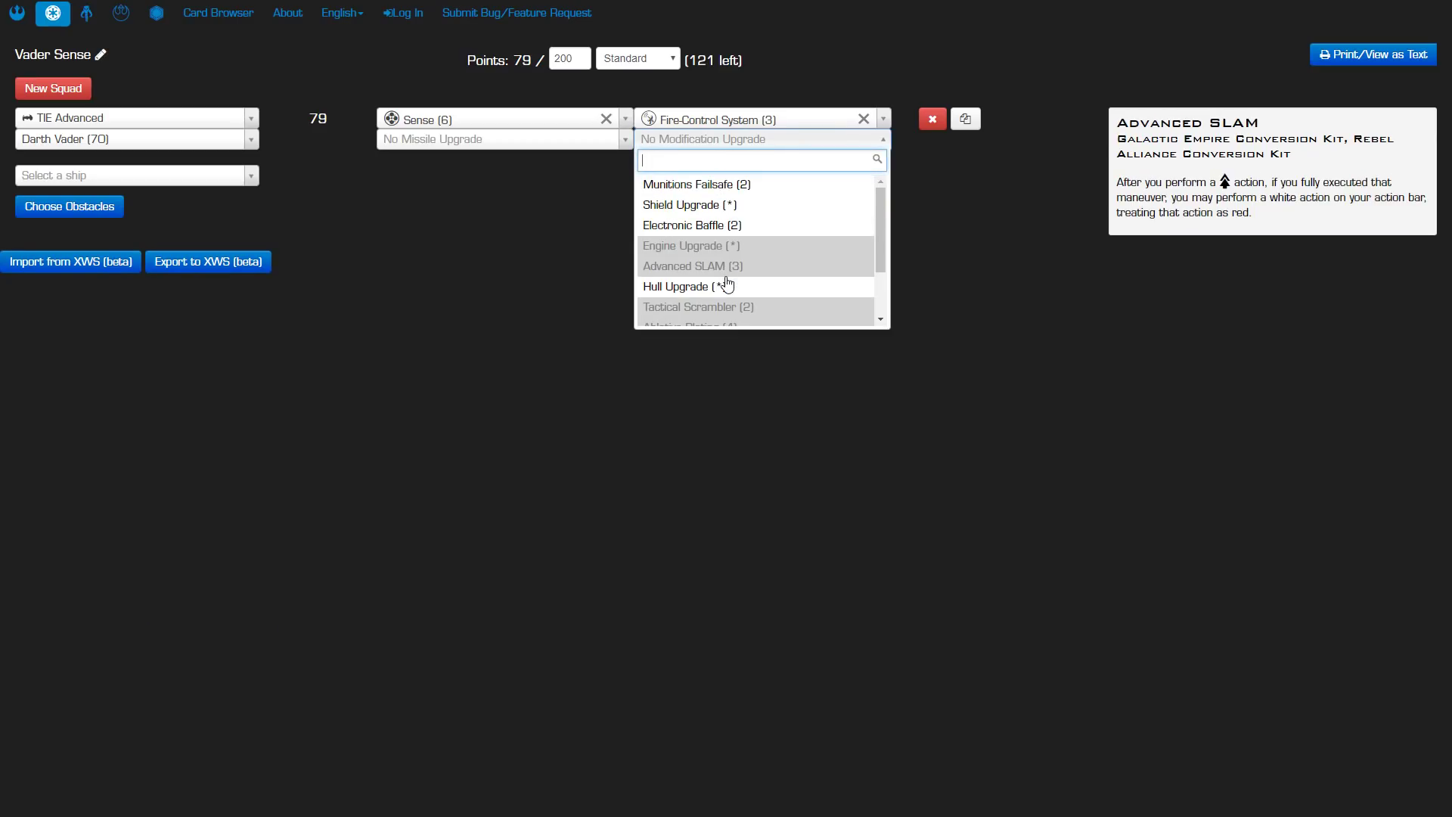
pyautogui.scroll(-2, 727, 284)
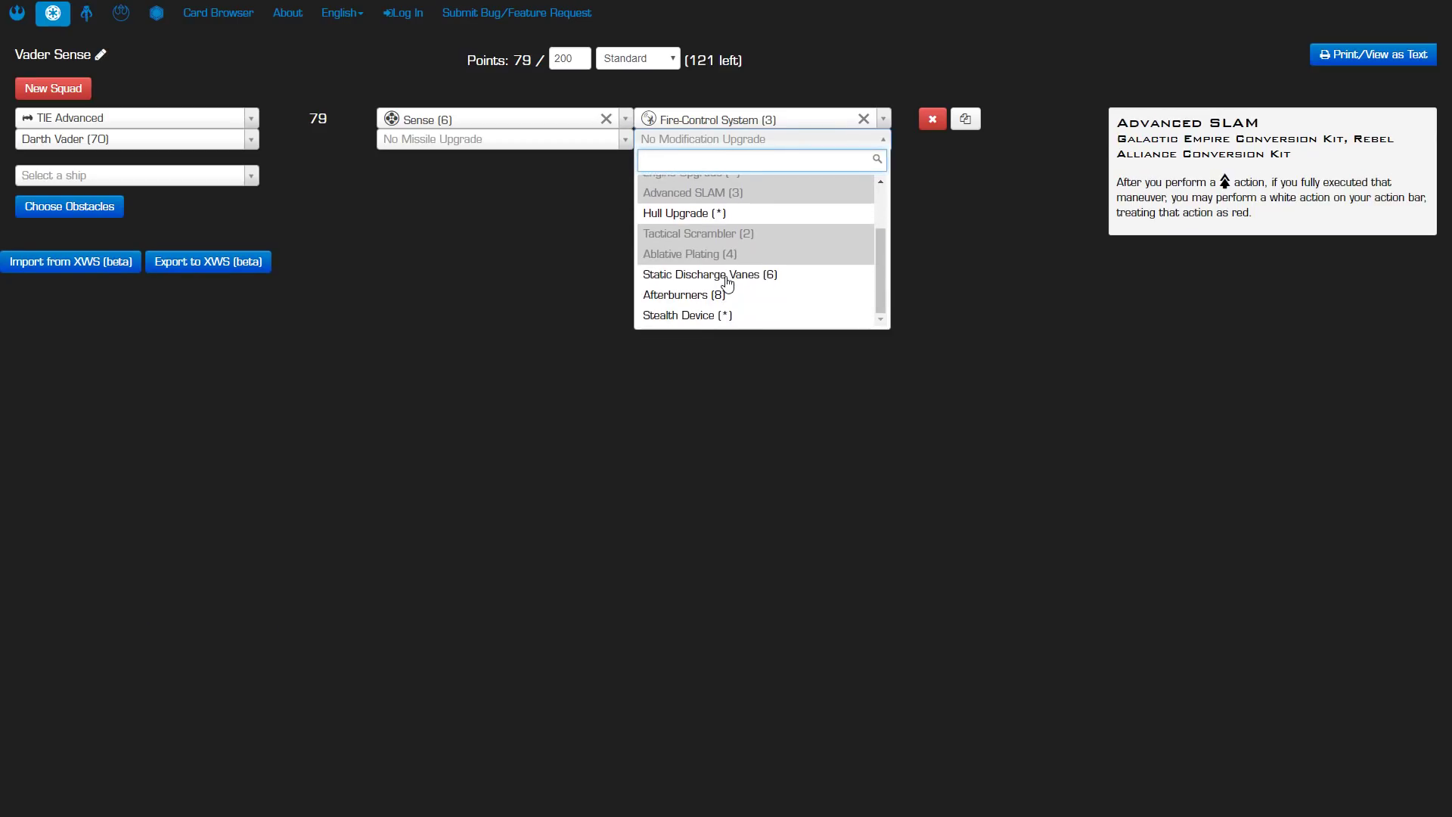
pyautogui.click(701, 316)
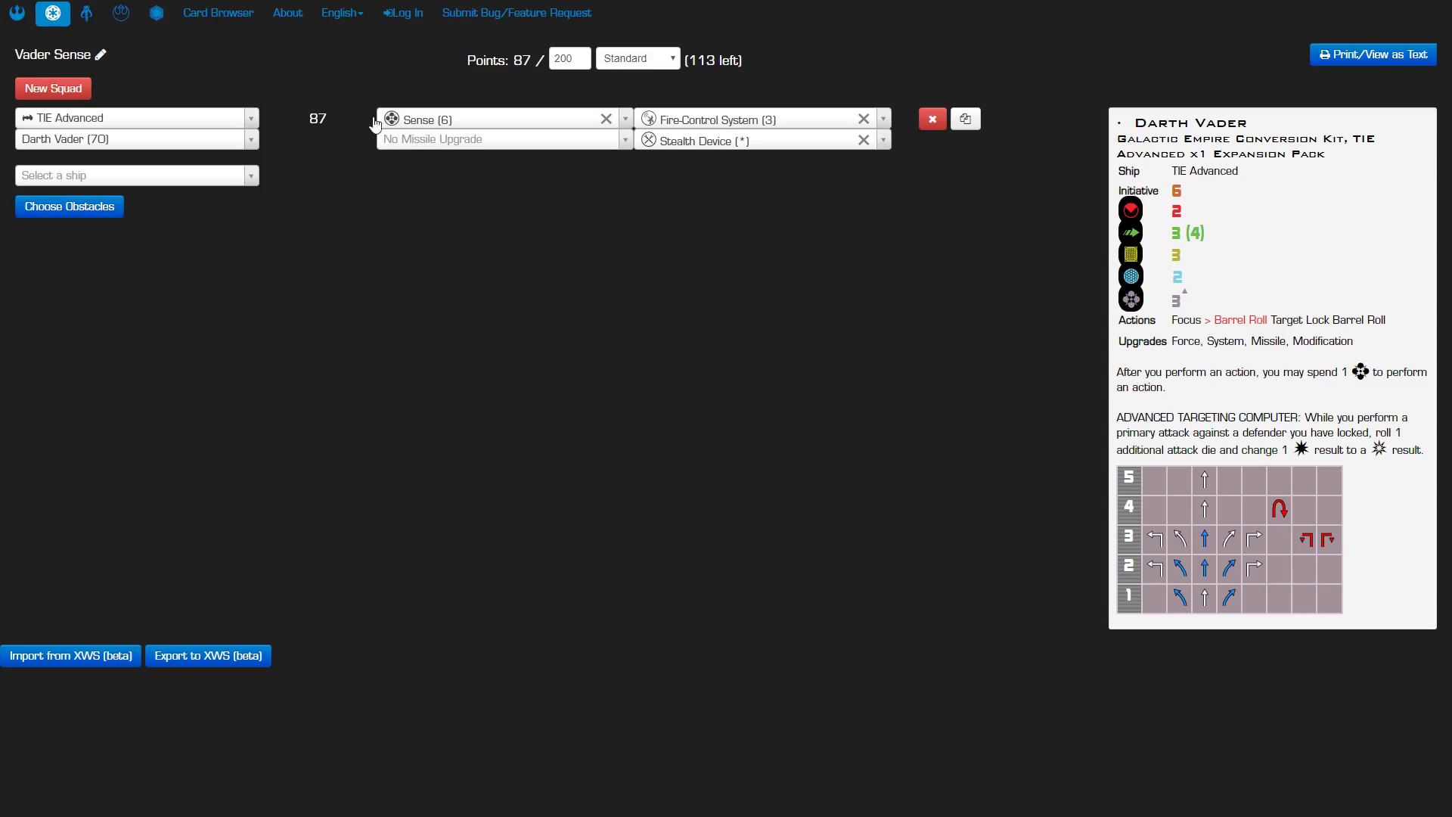
# Add a TIE Bomber to the Vader Sense squadron with "Deathfire" as its pilot
pyautogui.moveTo(440, 121)
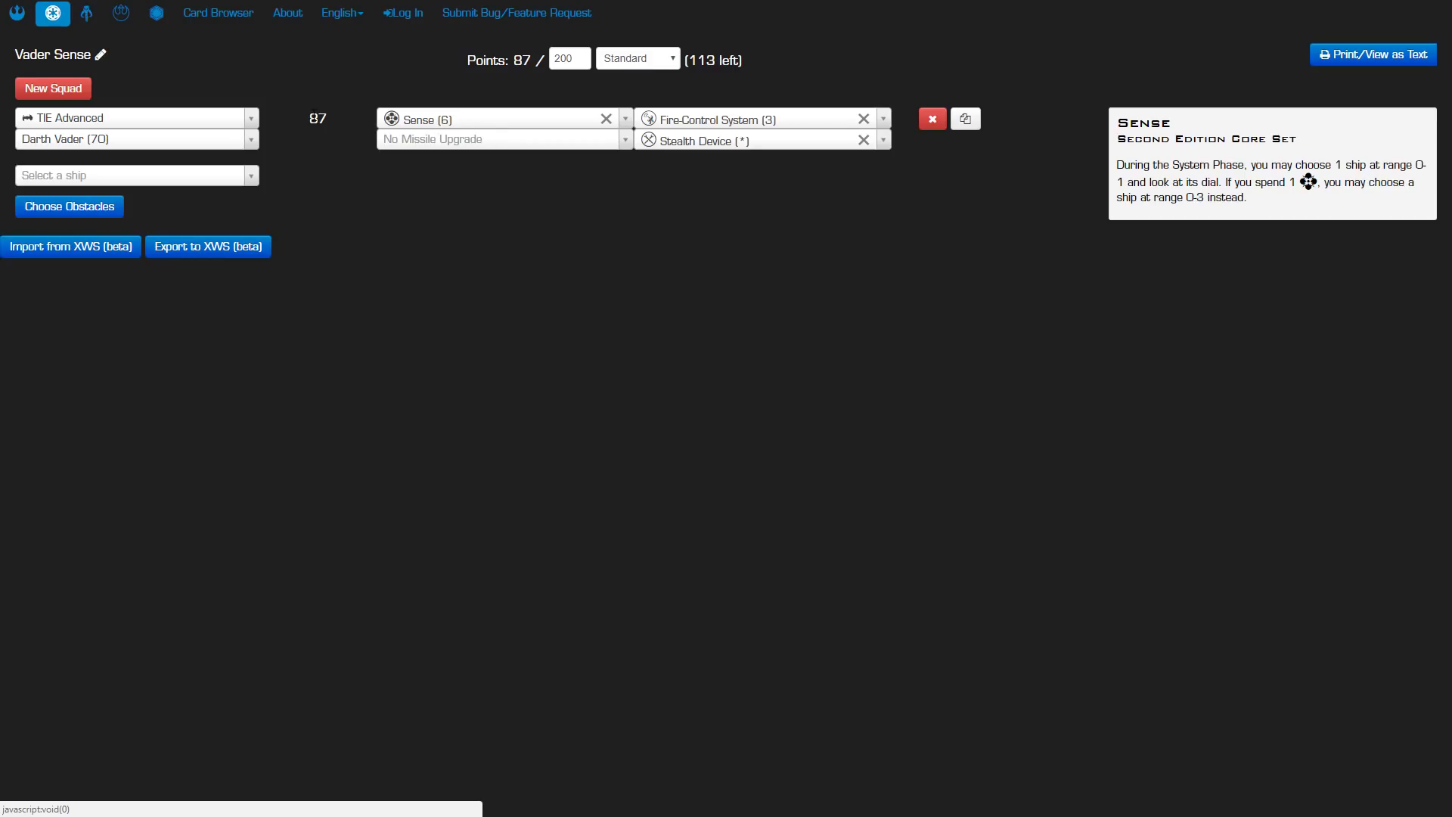
pyautogui.click(251, 181)
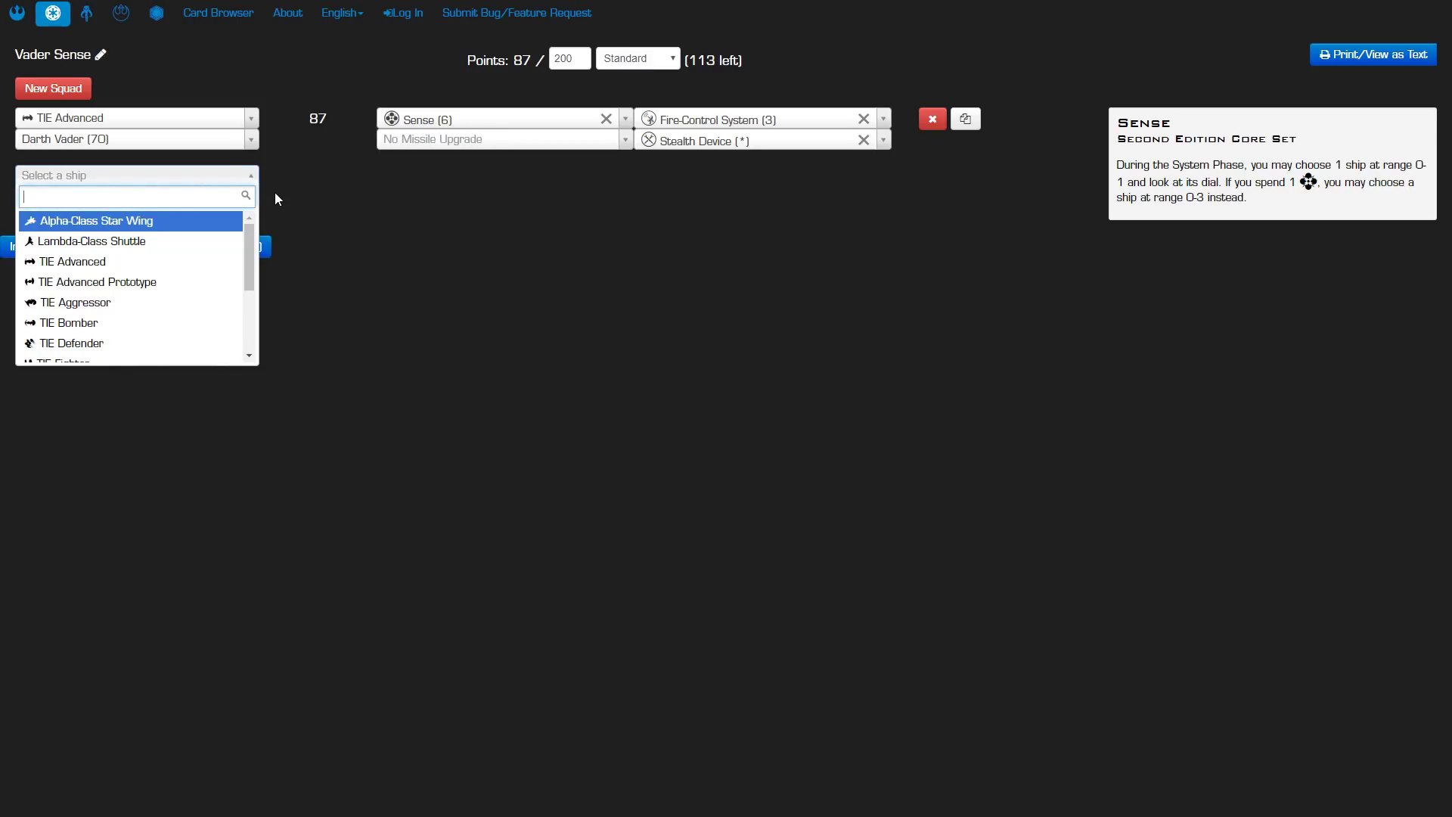
pyautogui.click(119, 335)
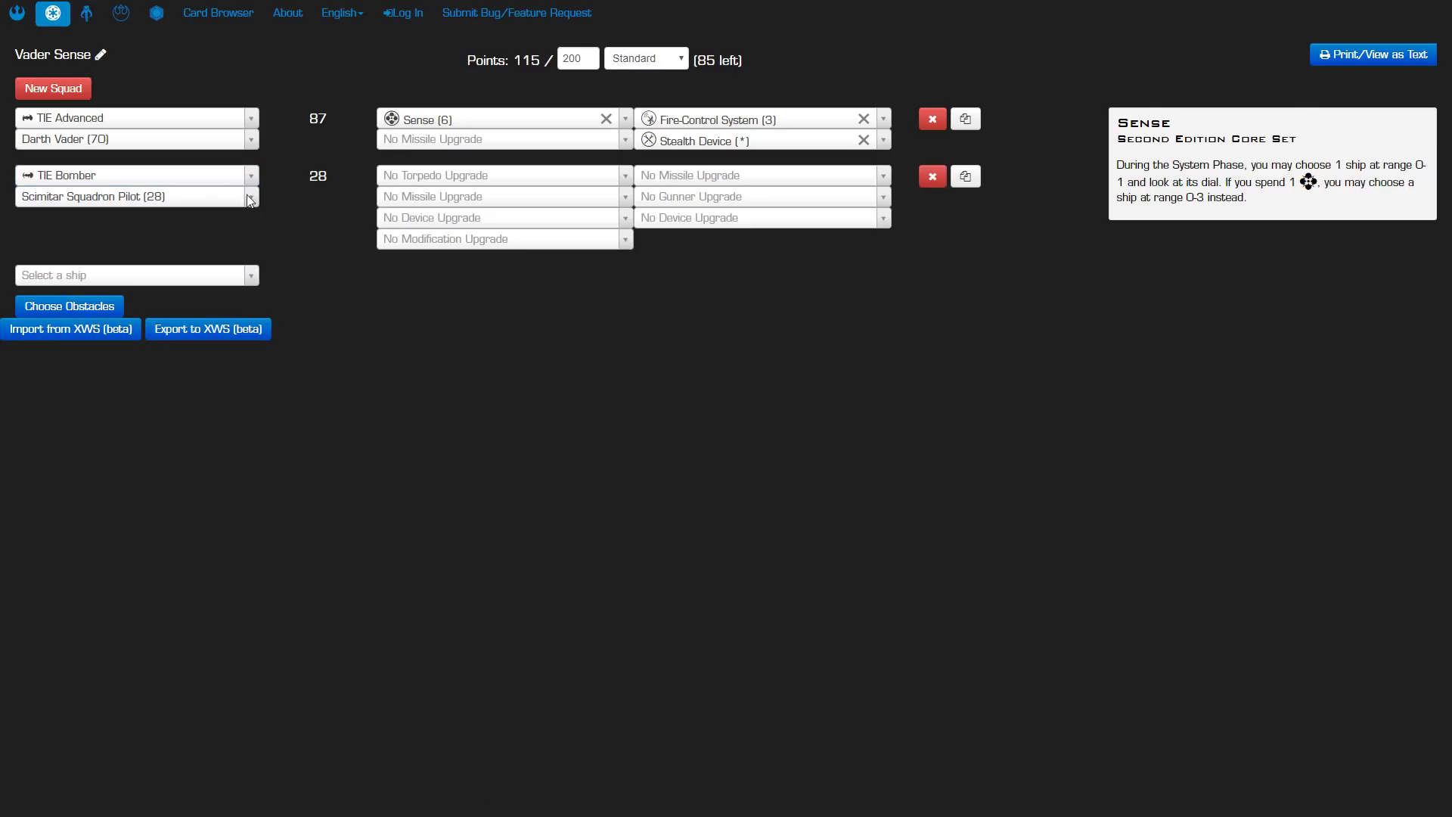
pyautogui.moveTo(228, 195)
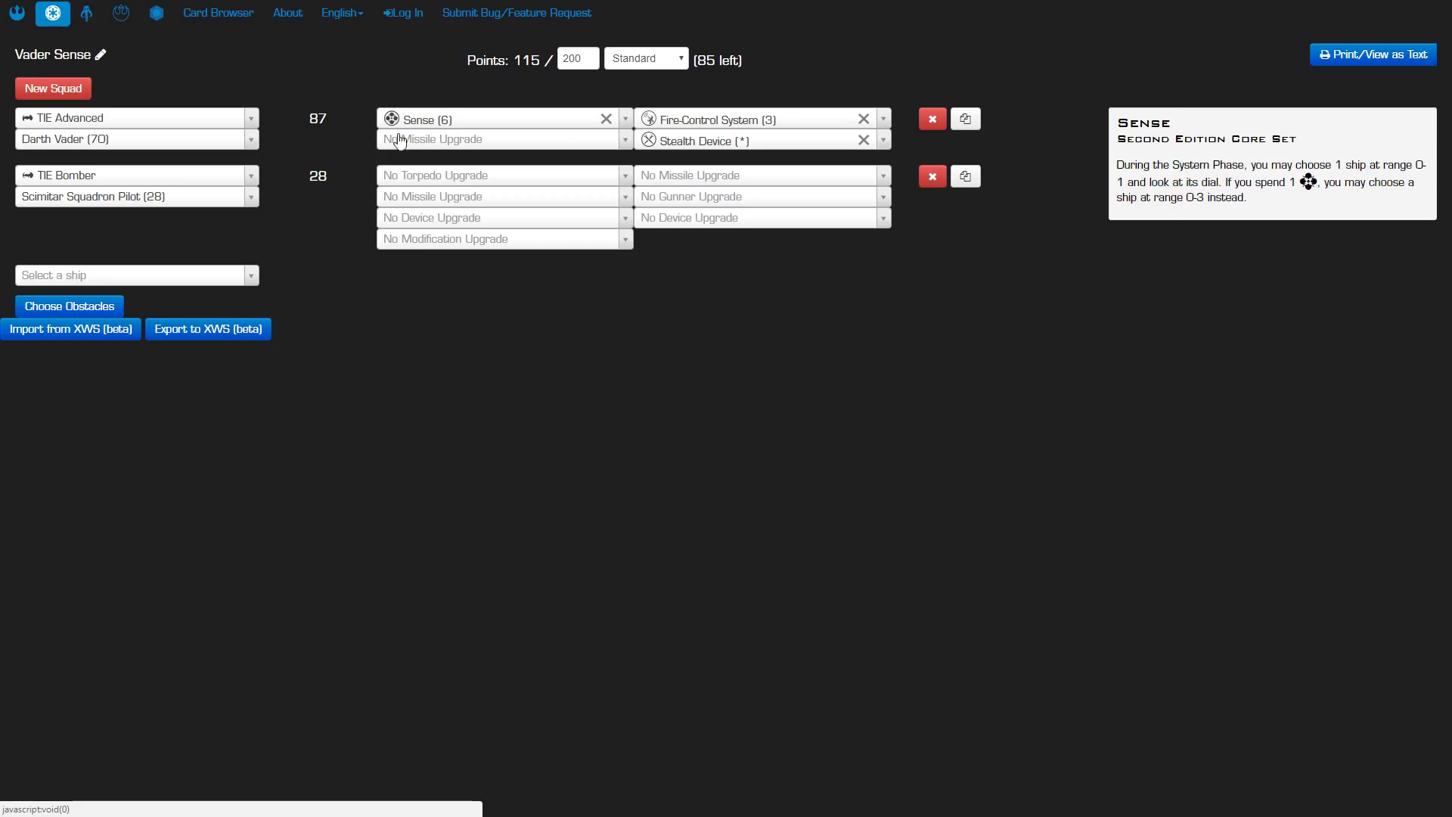
pyautogui.click(230, 198)
pyautogui.click(91, 282)
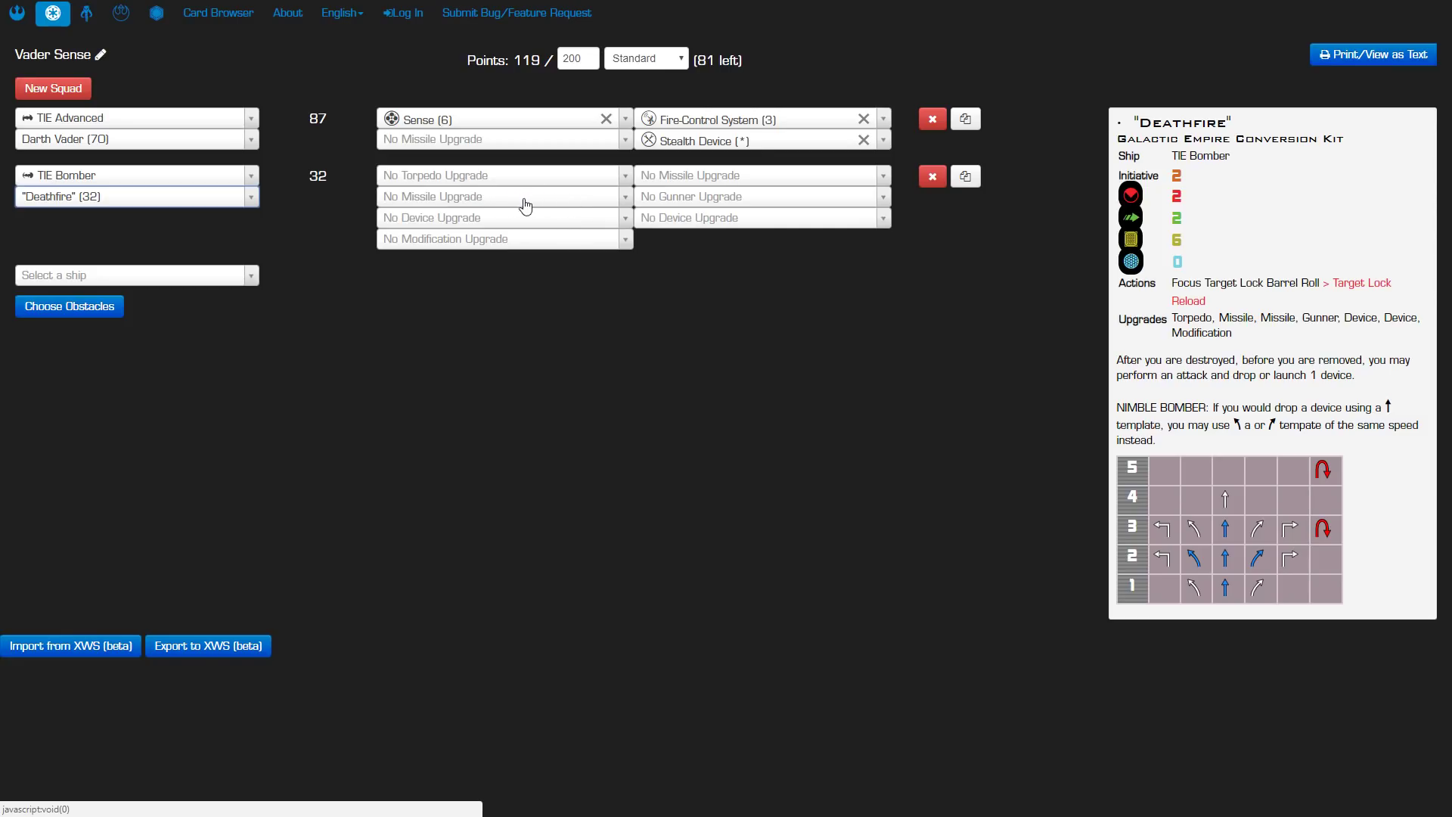
# Equip Deathfire's TIE Bomber with the Seismic Charges and Proton Bombs device upgrades
pyautogui.click(496, 220)
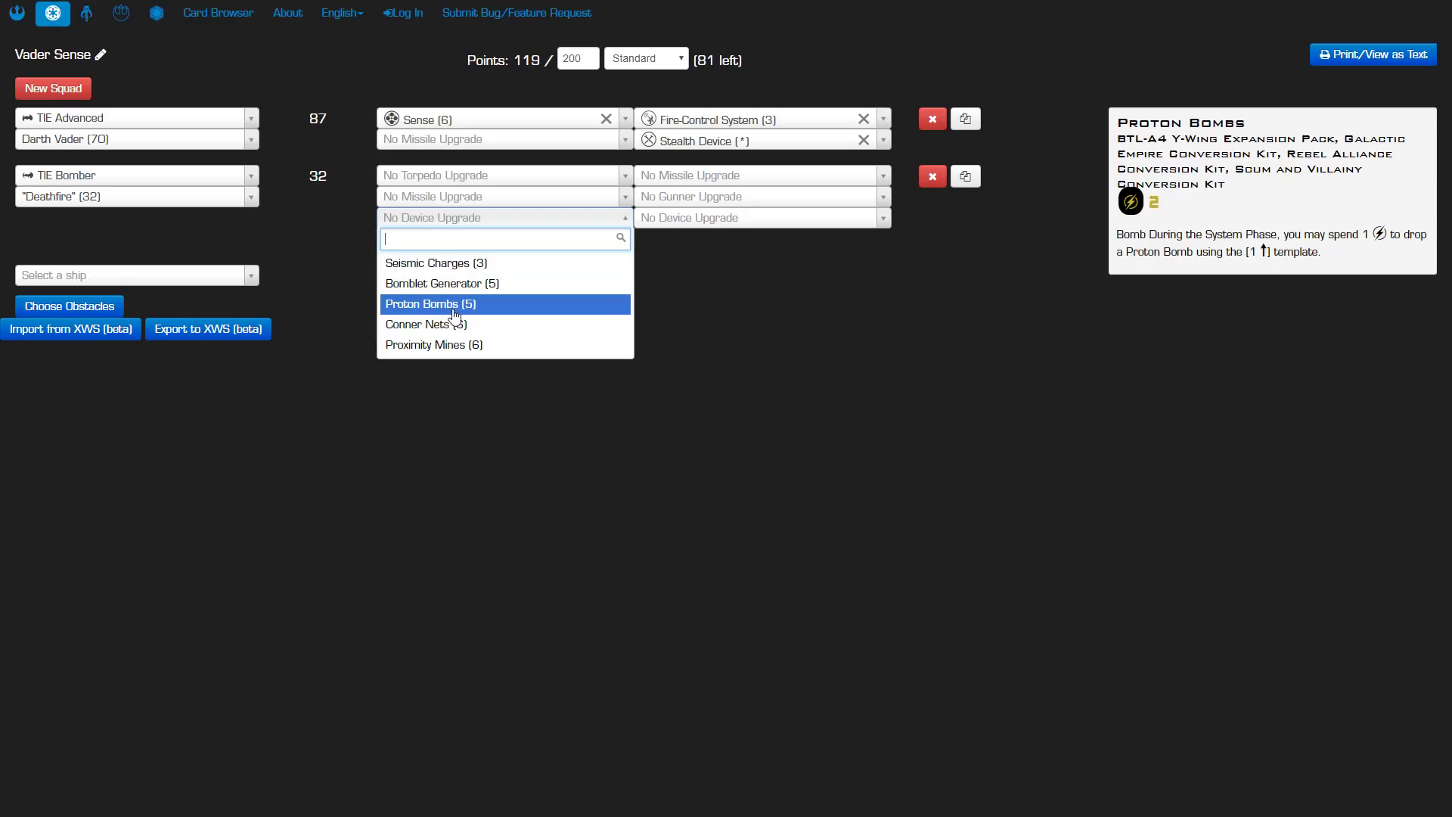
pyautogui.click(453, 265)
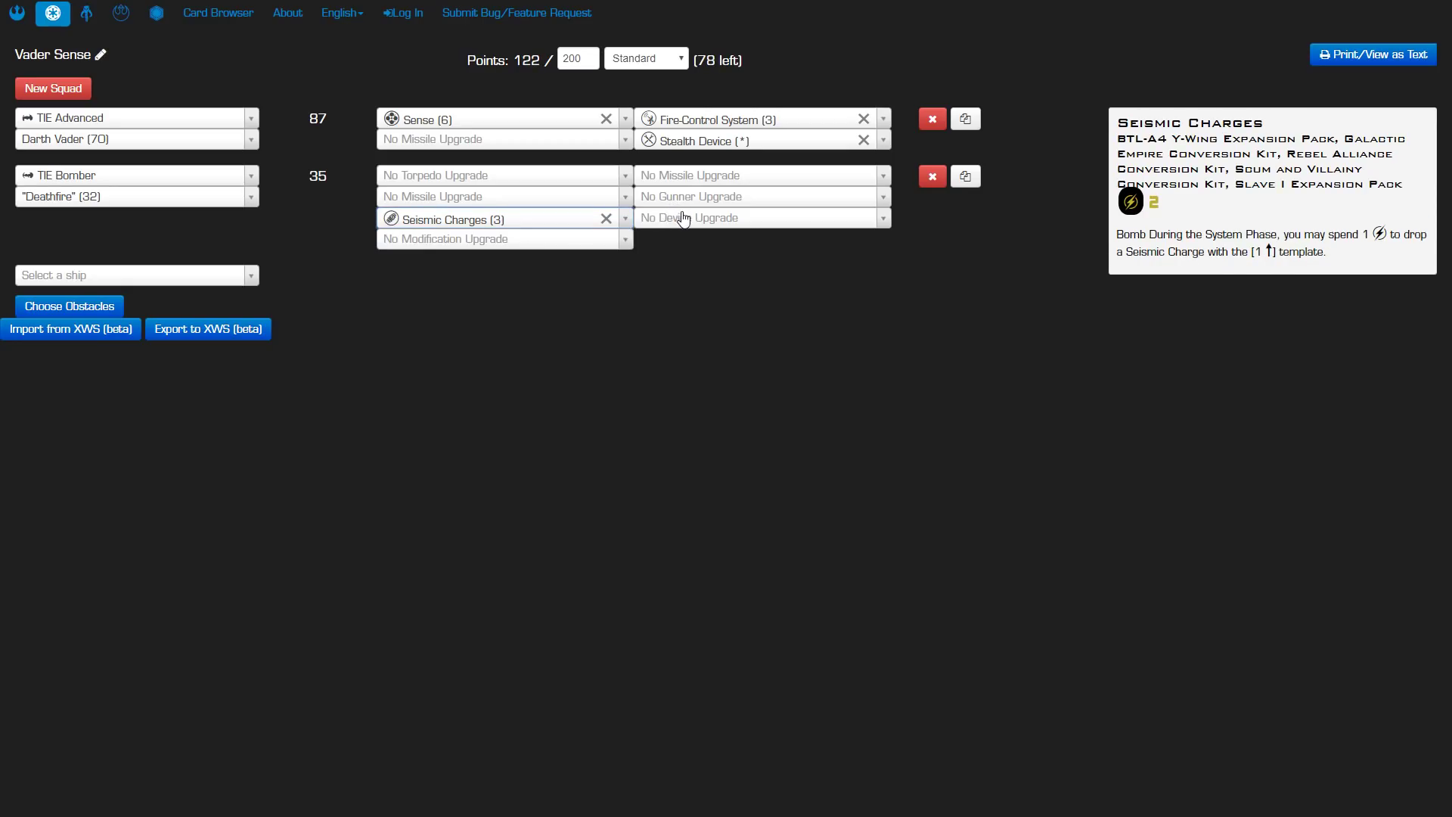
pyautogui.click(681, 224)
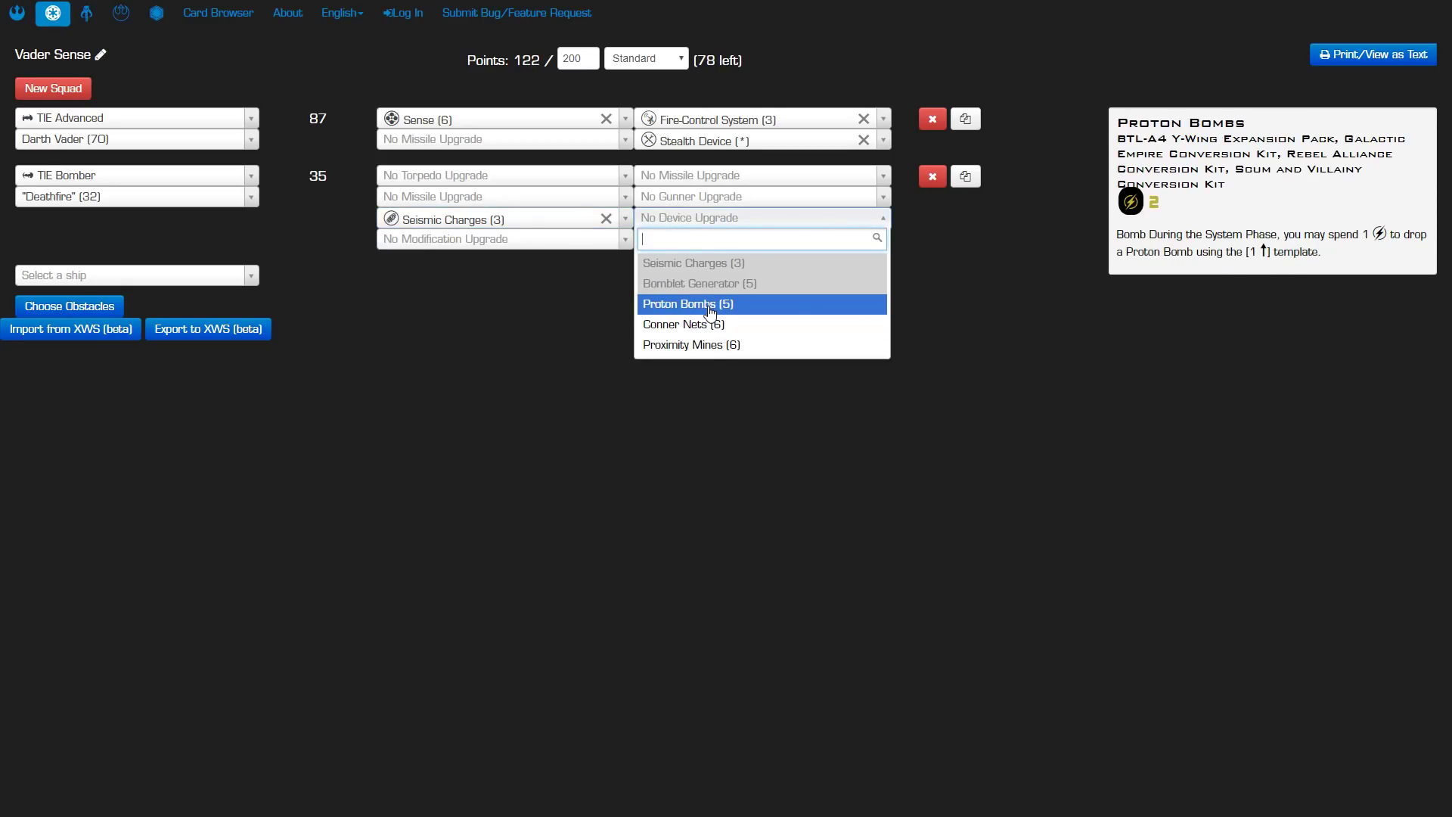
pyautogui.click(707, 303)
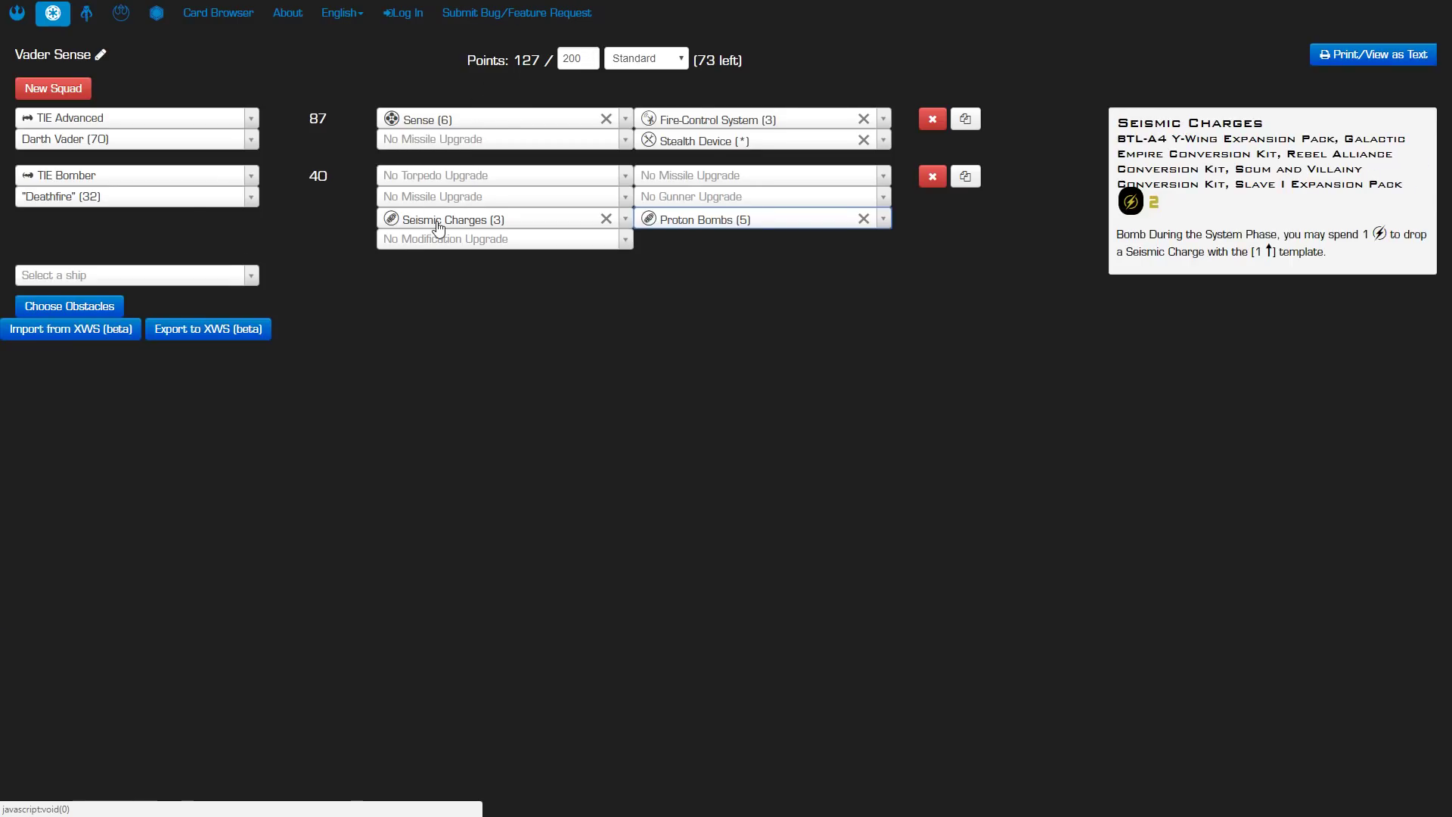
# Add a TIE Interceptor to the squadron with Soontir Fel as its pilot
pyautogui.click(252, 277)
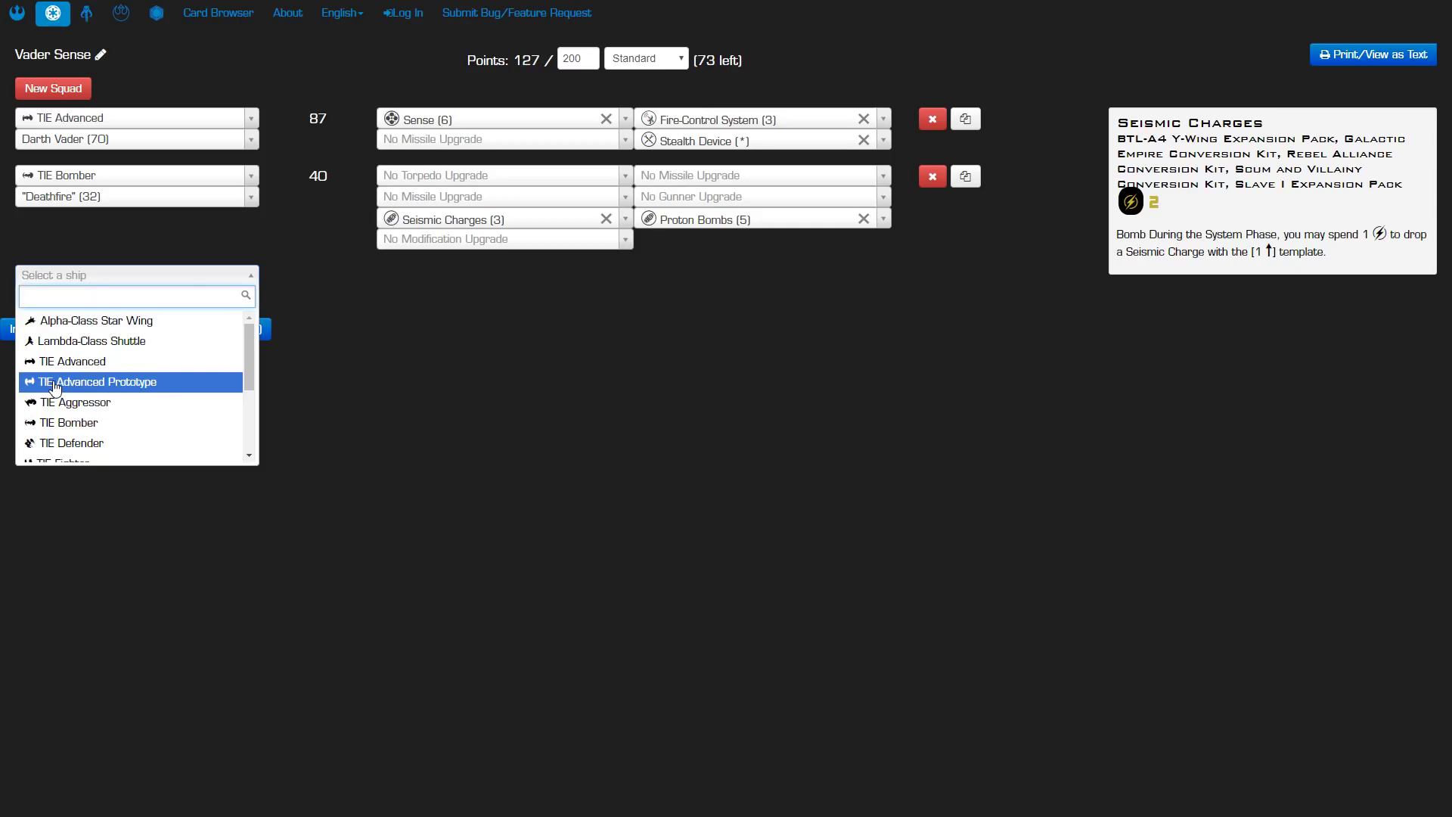
pyautogui.press('Up')
pyautogui.scroll(-2, 137, 402)
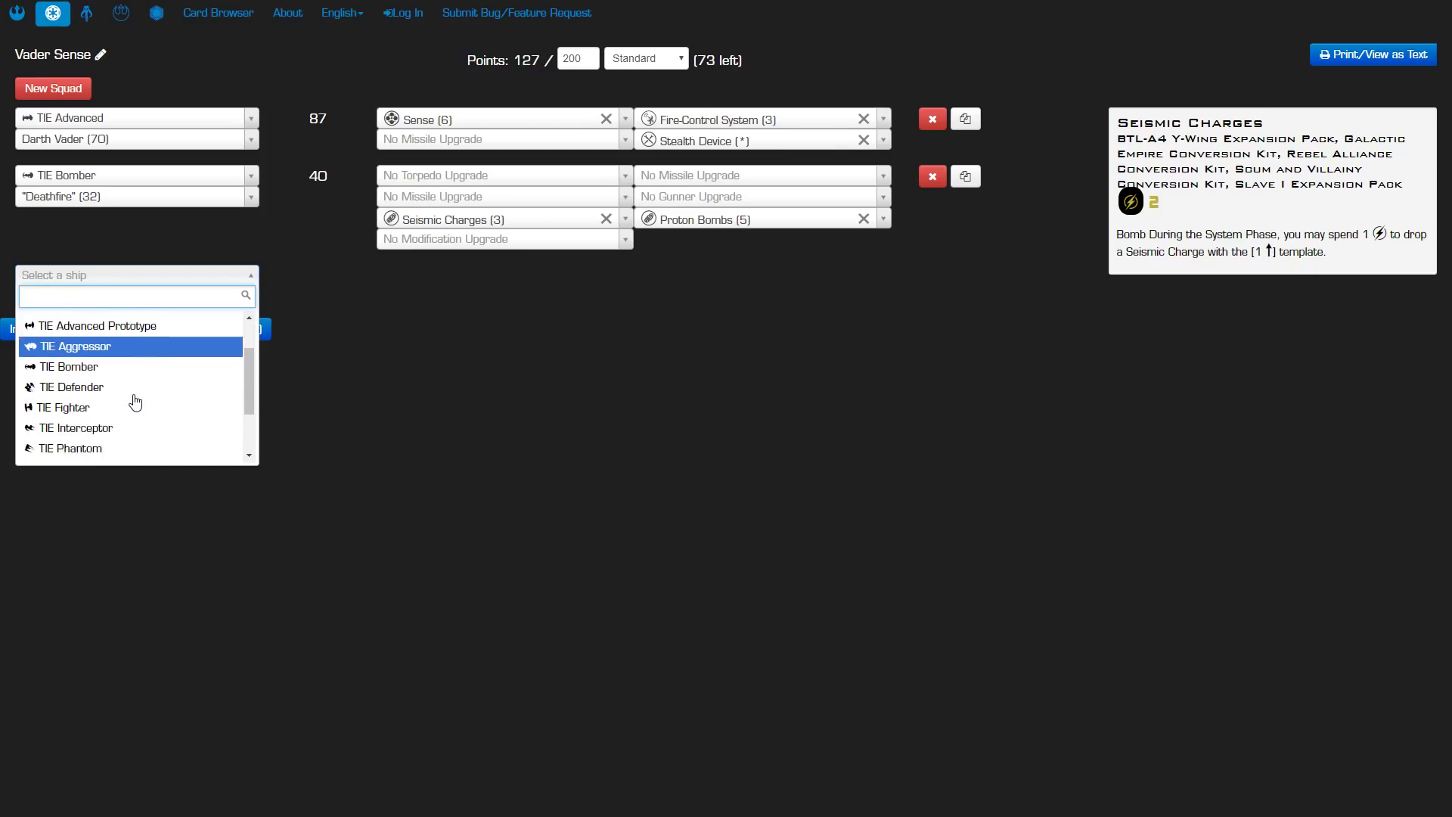
pyautogui.click(77, 415)
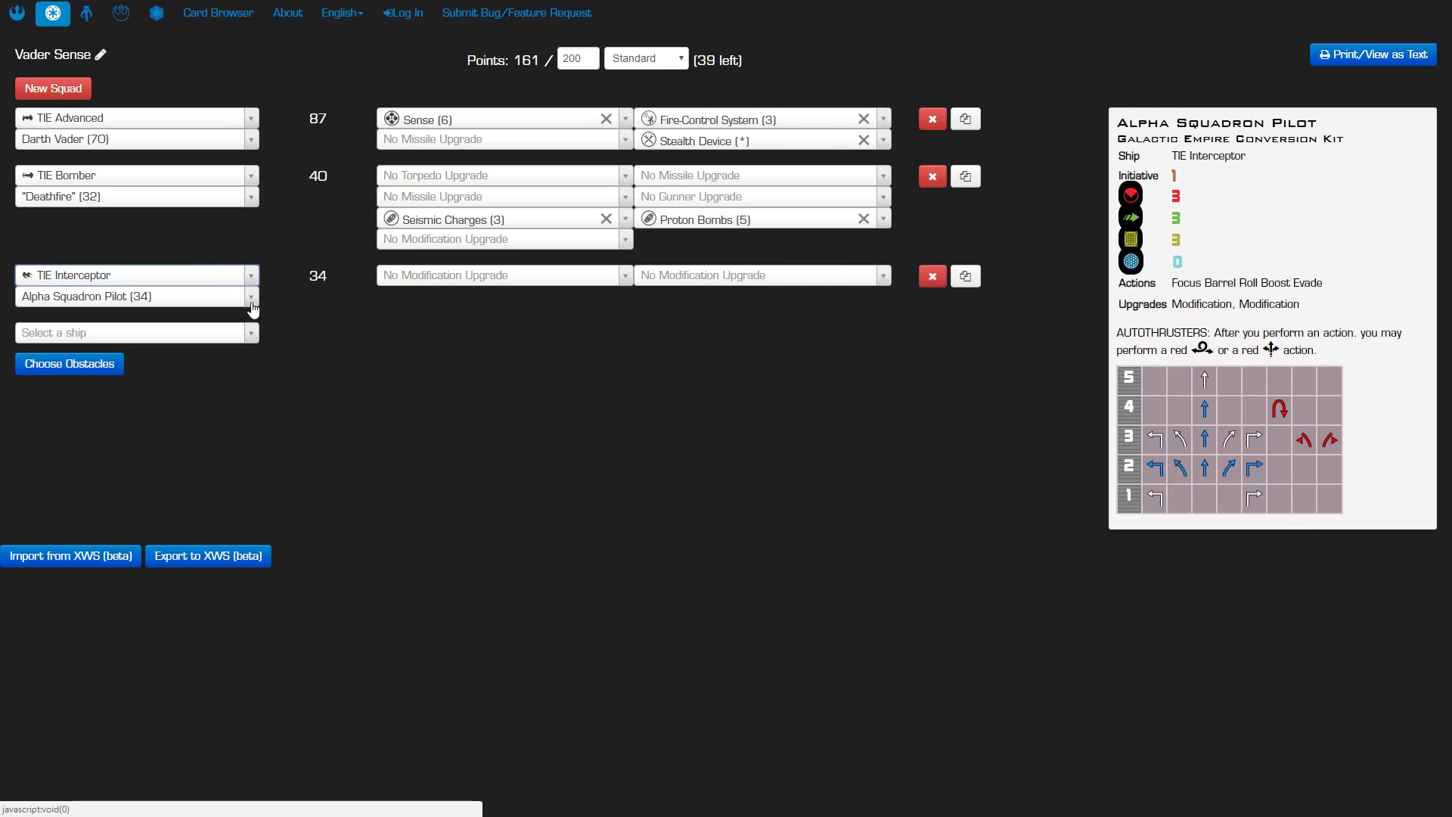
pyautogui.click(61, 405)
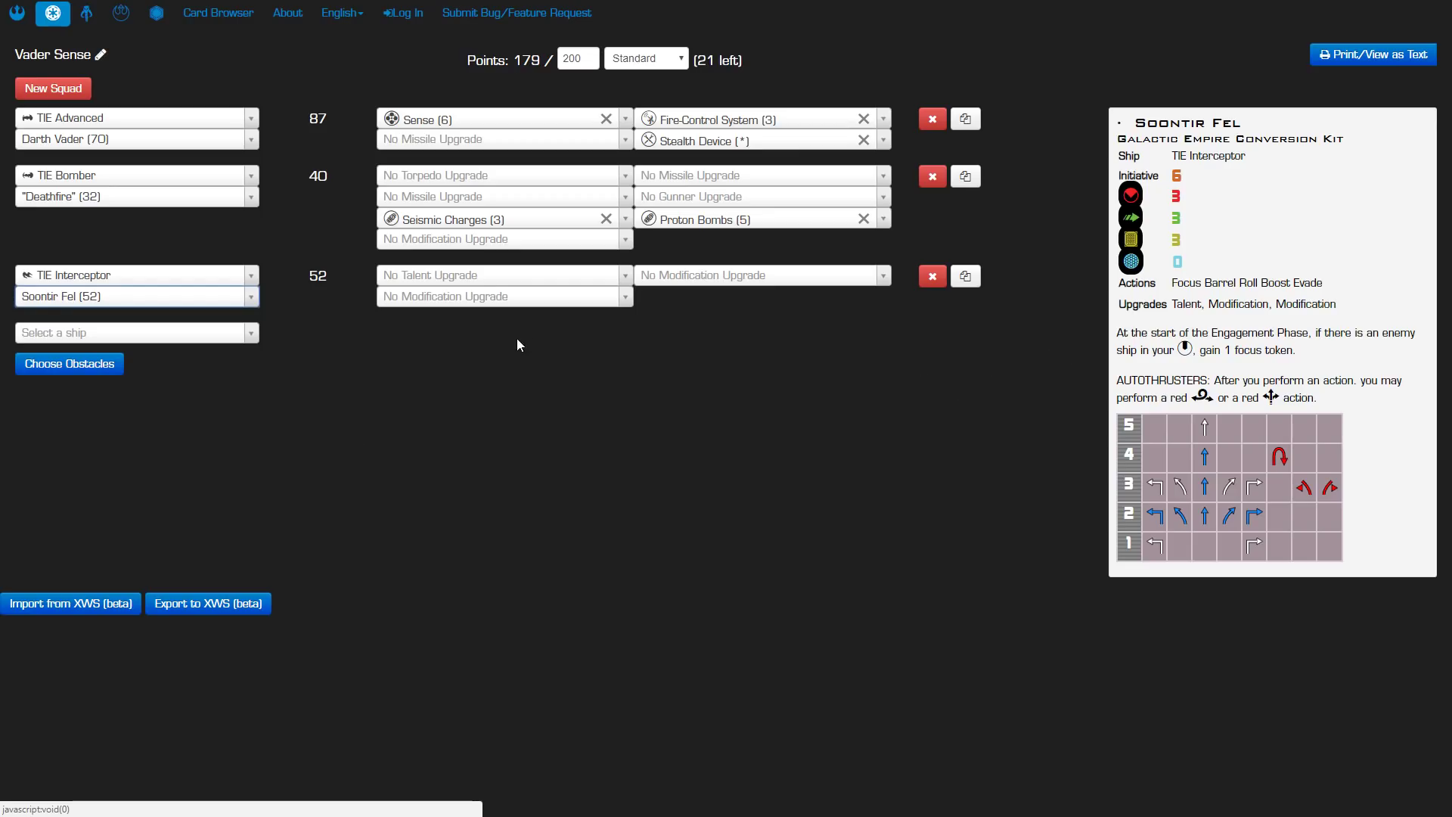
# Equip Soontir Fel's TIE Interceptor with the Stealth Device and Afterburners modifications
pyautogui.click(489, 303)
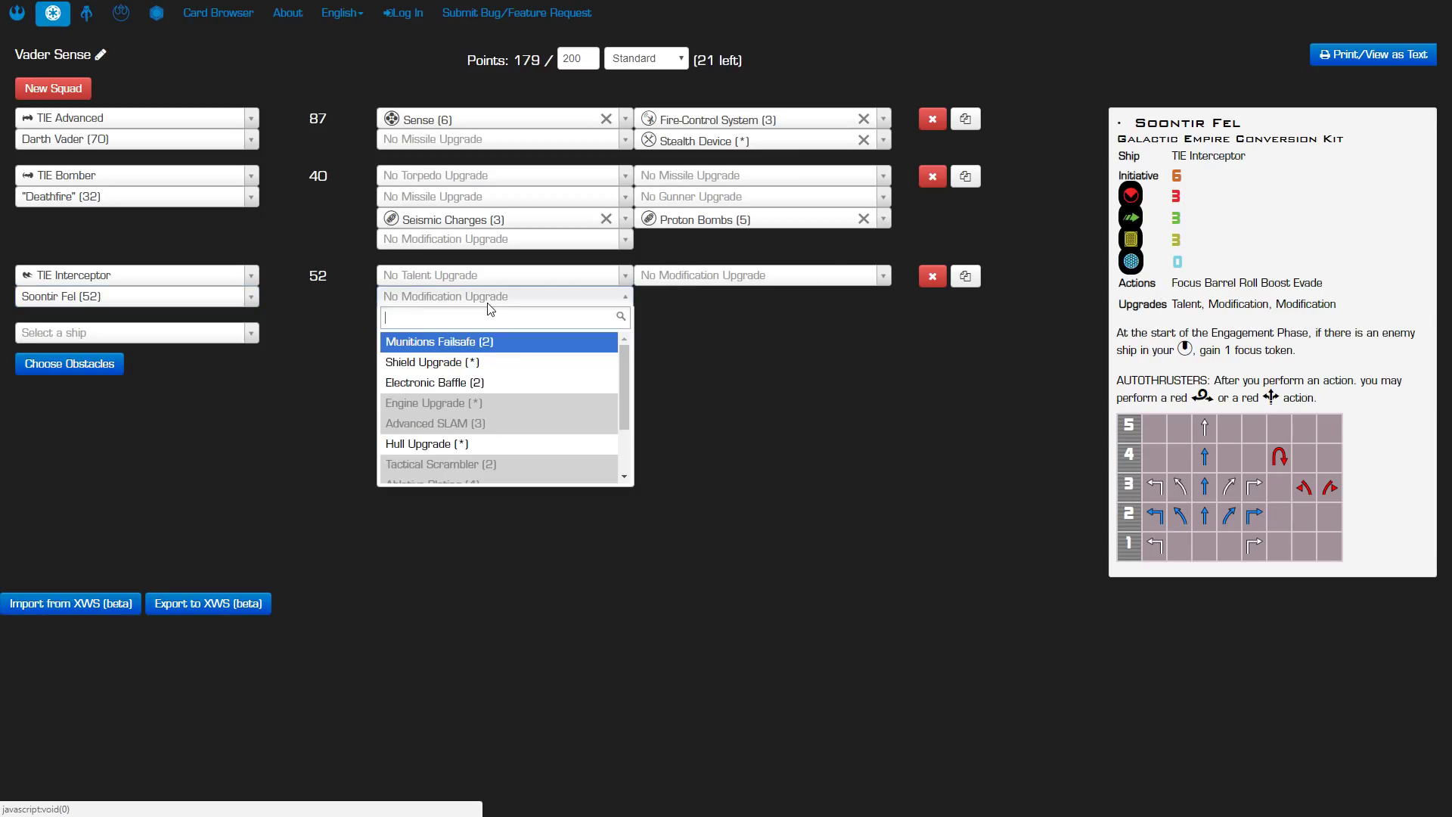
pyautogui.scroll(-1, 479, 420)
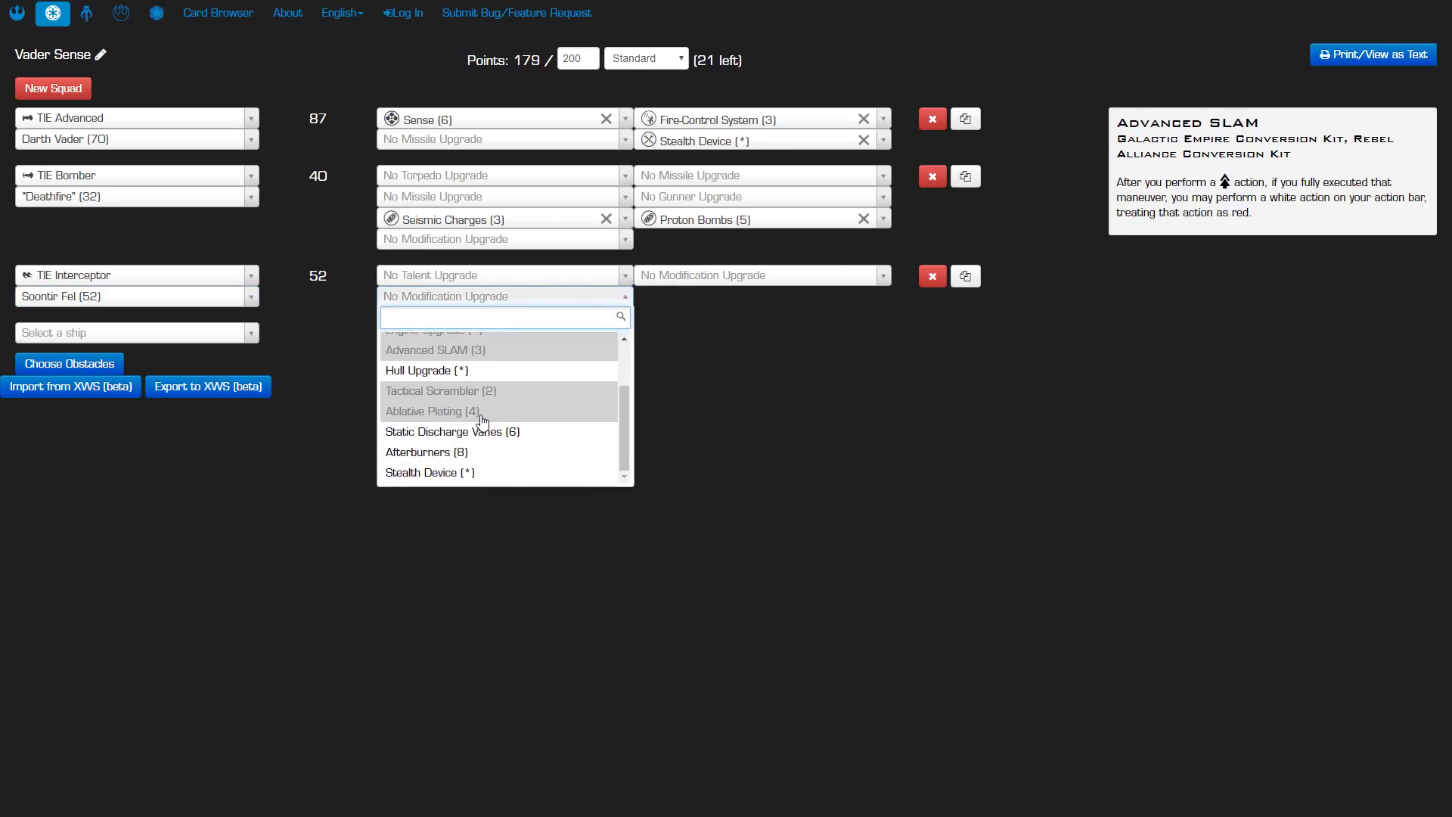
pyautogui.click(432, 472)
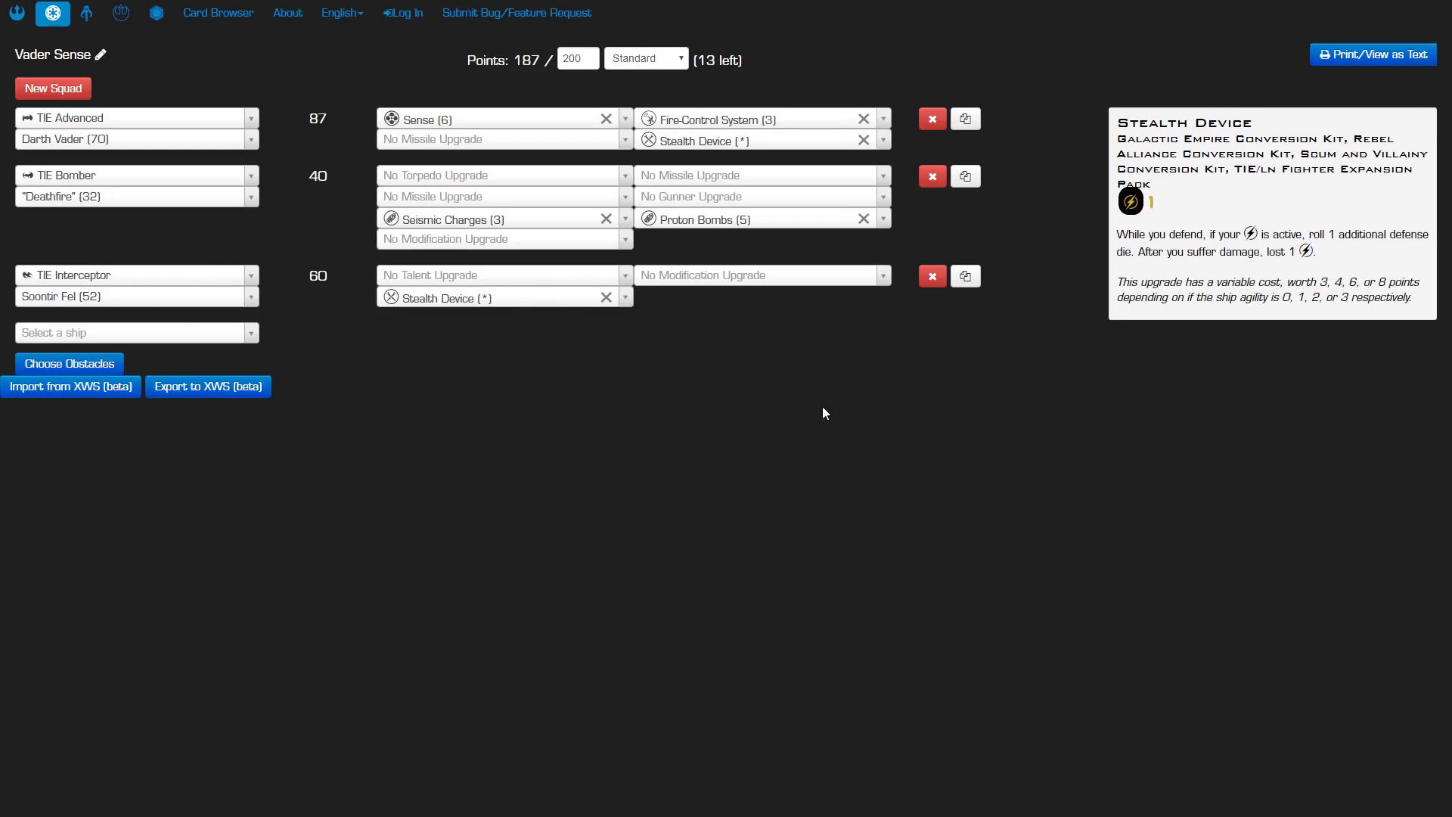
pyautogui.click(762, 275)
pyautogui.scroll(-2, 714, 340)
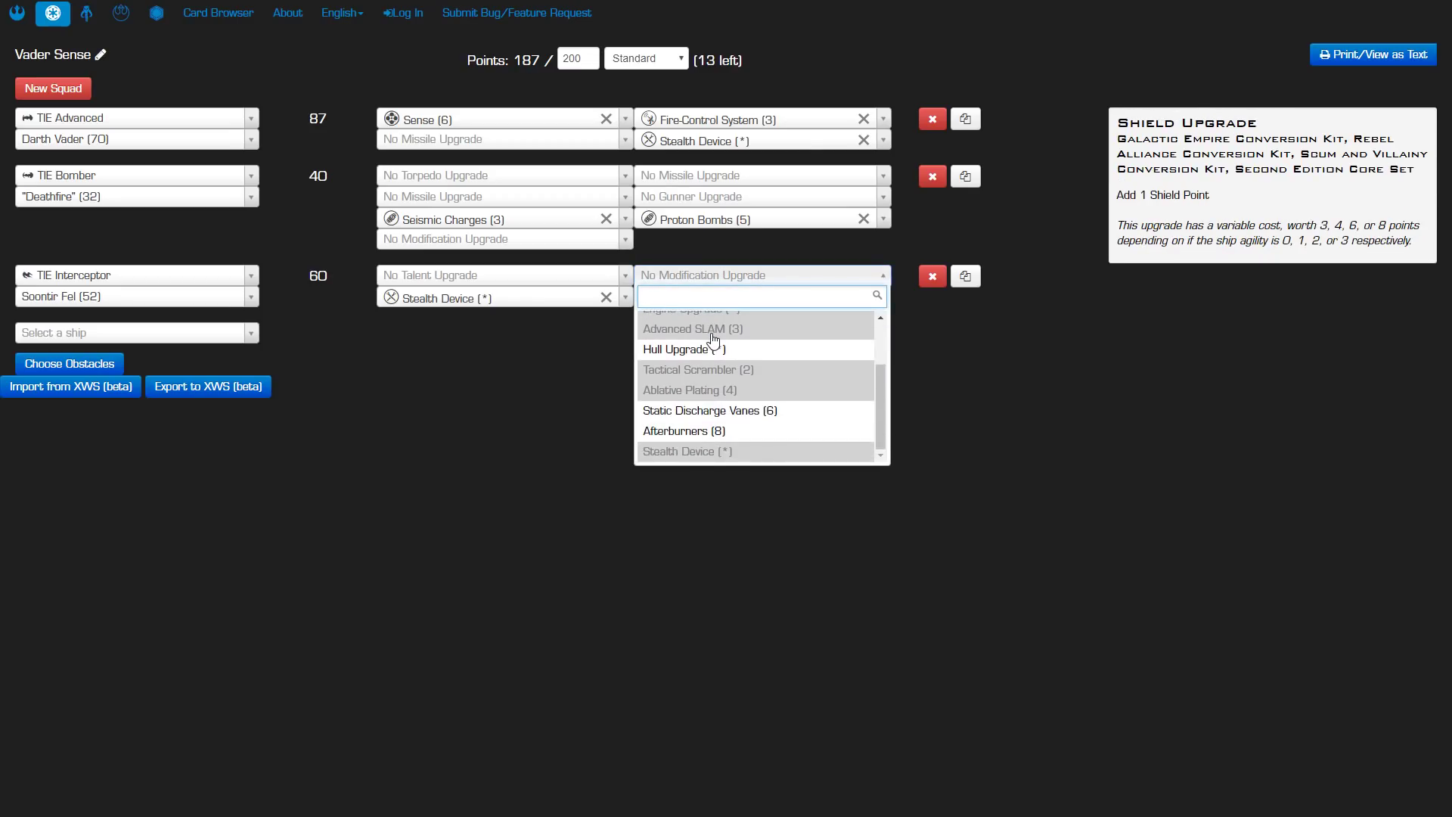
pyautogui.click(693, 433)
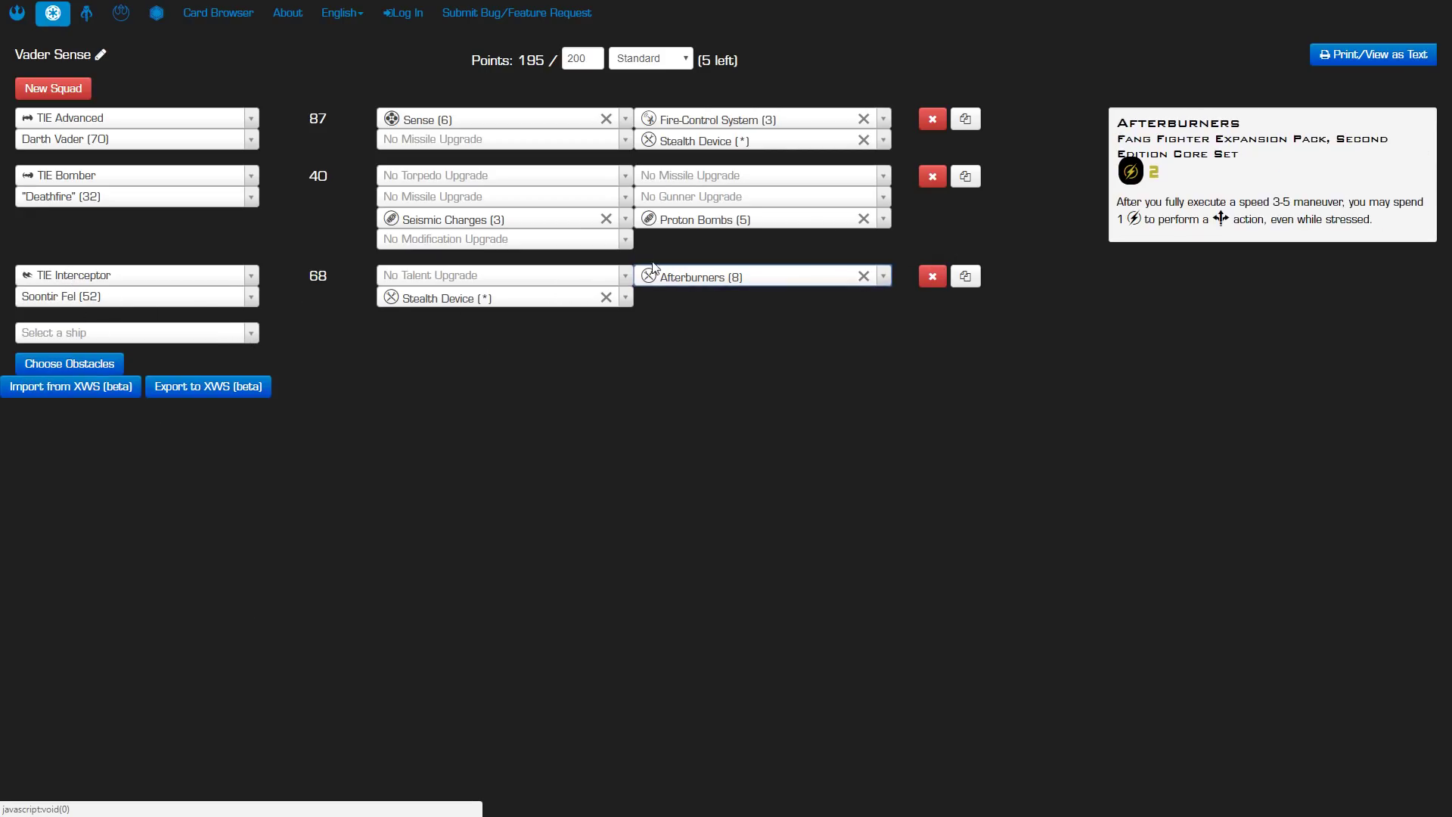
# Equip Soontir Fel's TIE Interceptor with the Juke talent upgrade
pyautogui.click(433, 274)
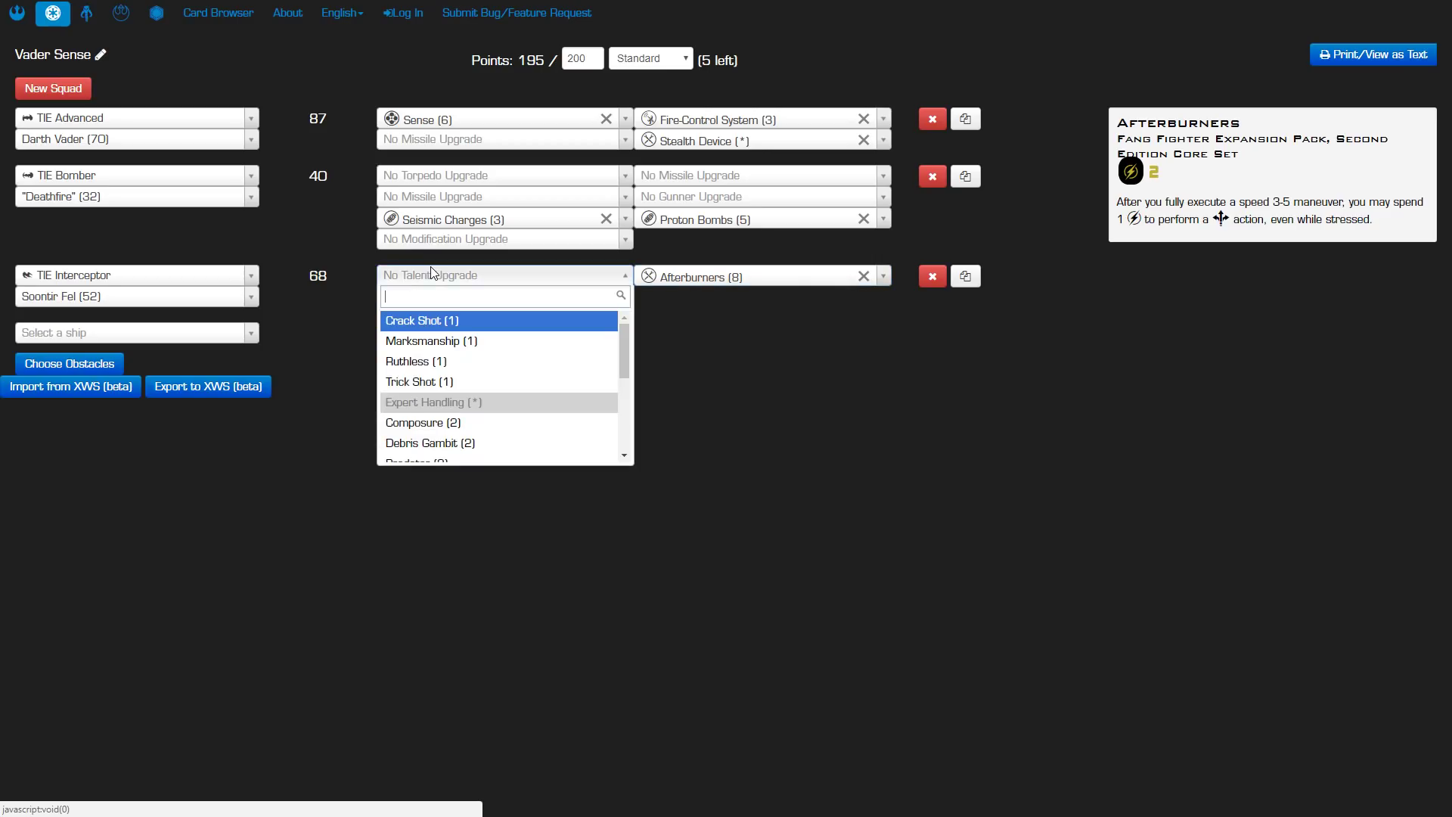
pyautogui.scroll(-3, 459, 377)
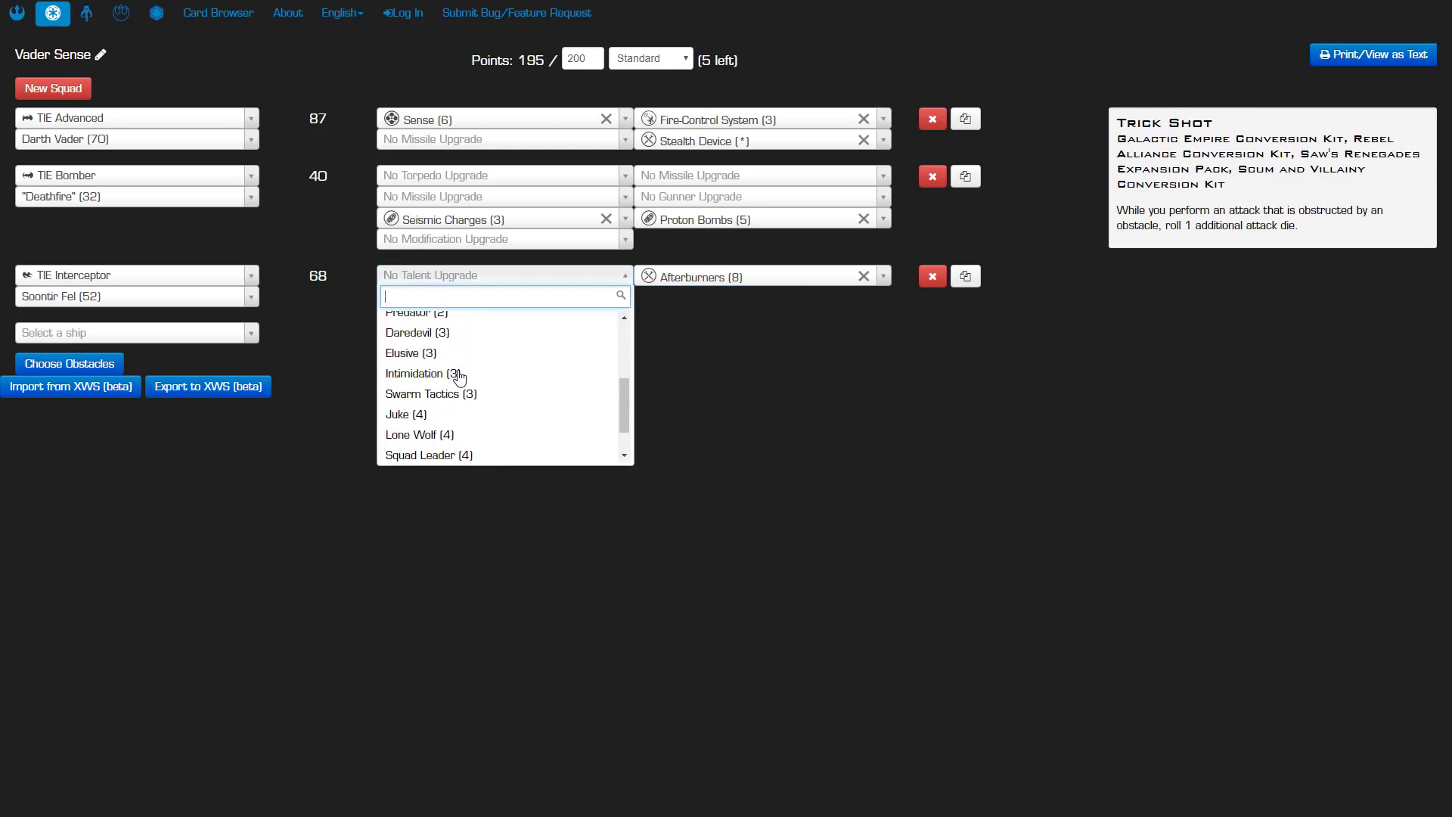
pyautogui.click(414, 423)
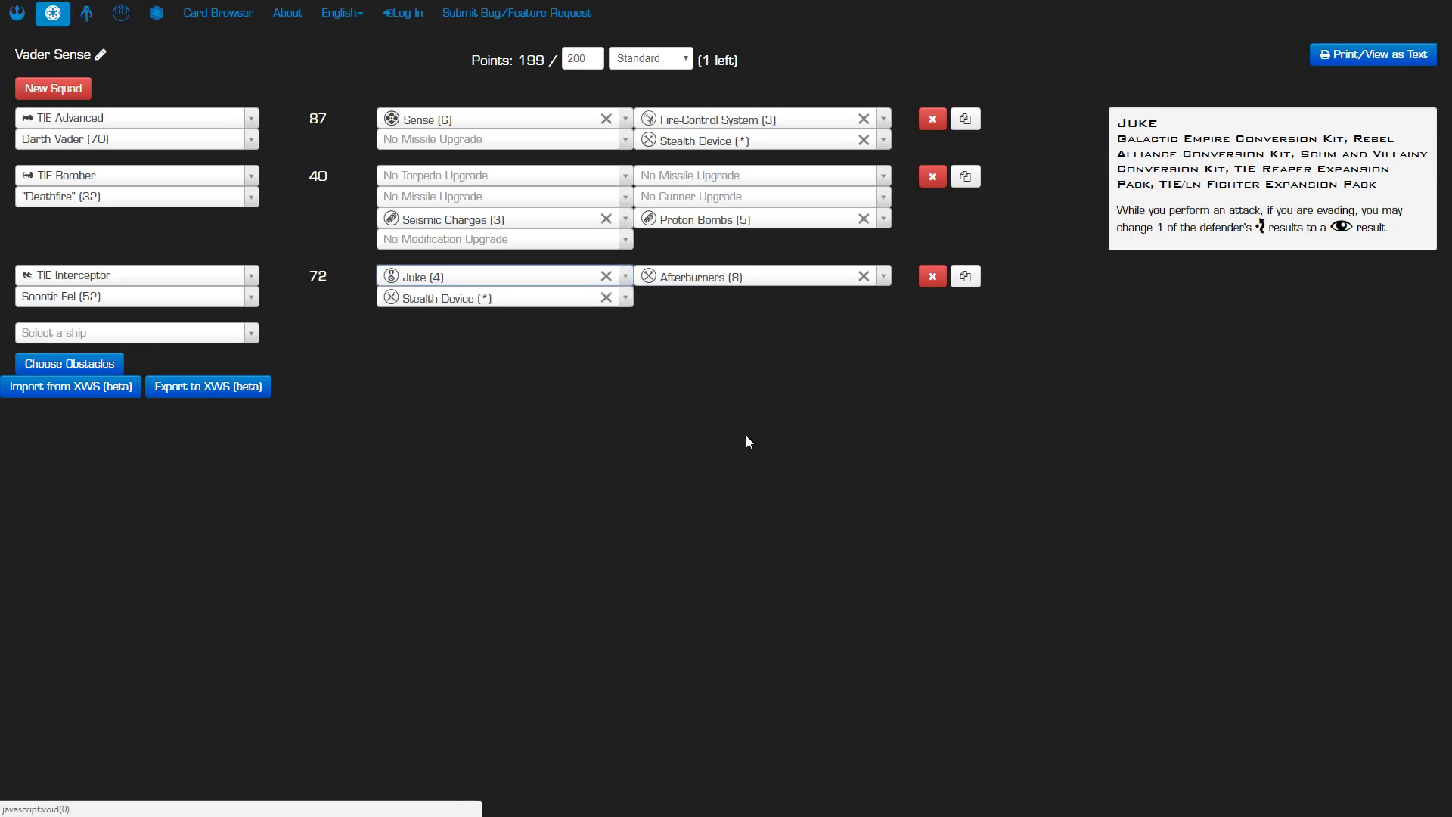